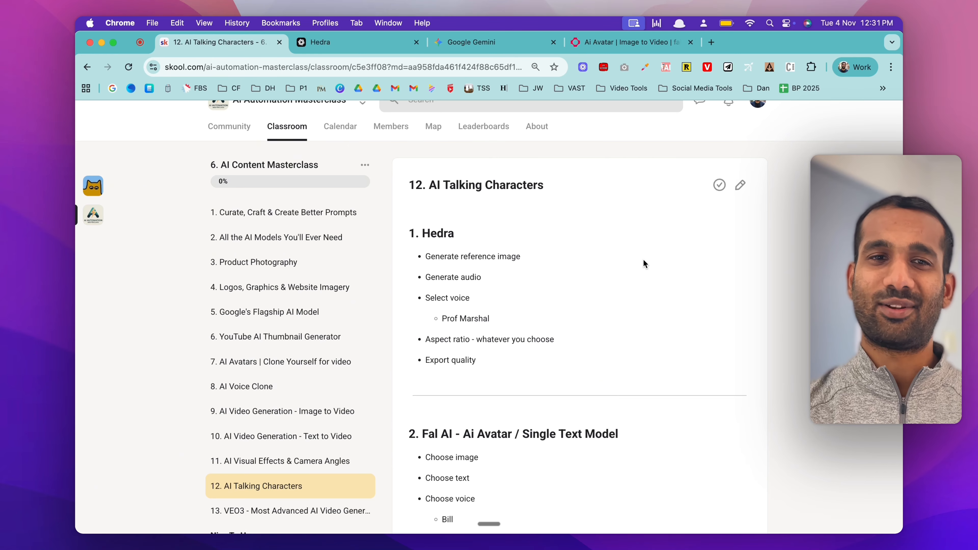
# Step: Switch from the Skool lesson to Hedra and open its video generation page
pyautogui.click(320, 43)
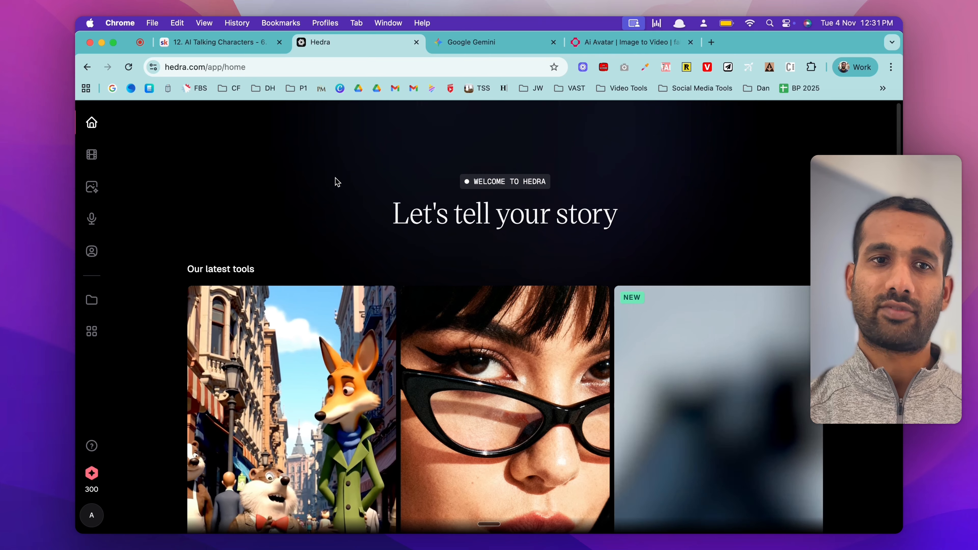
pyautogui.click(236, 50)
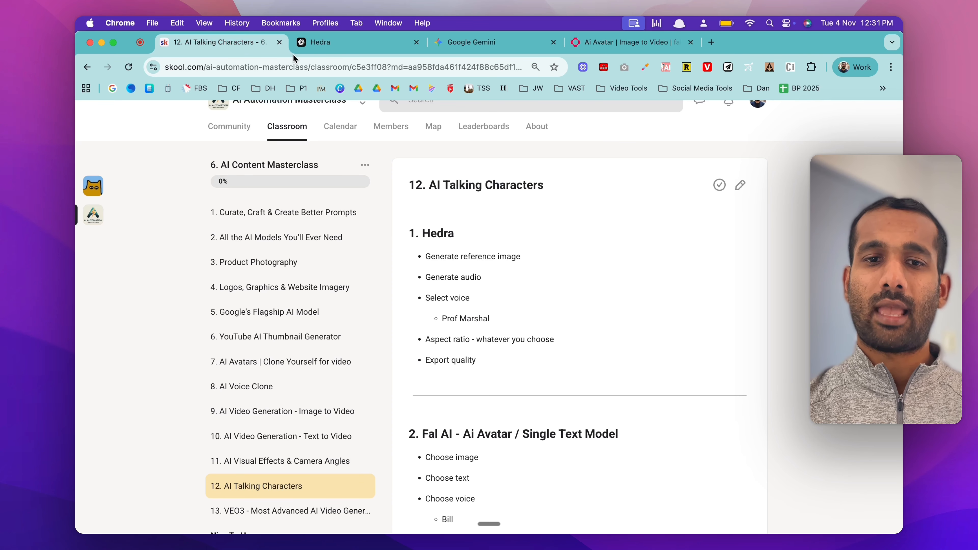
pyautogui.click(333, 50)
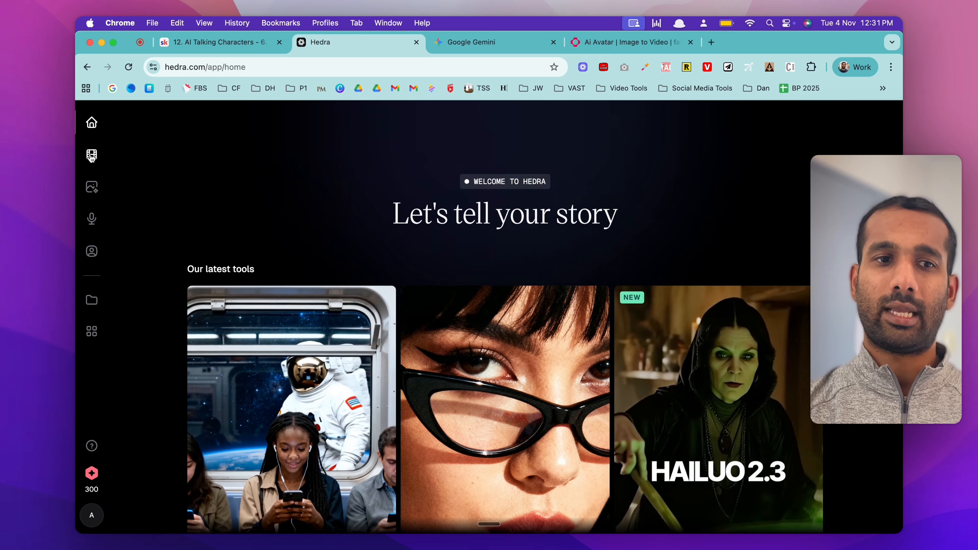
pyautogui.click(91, 154)
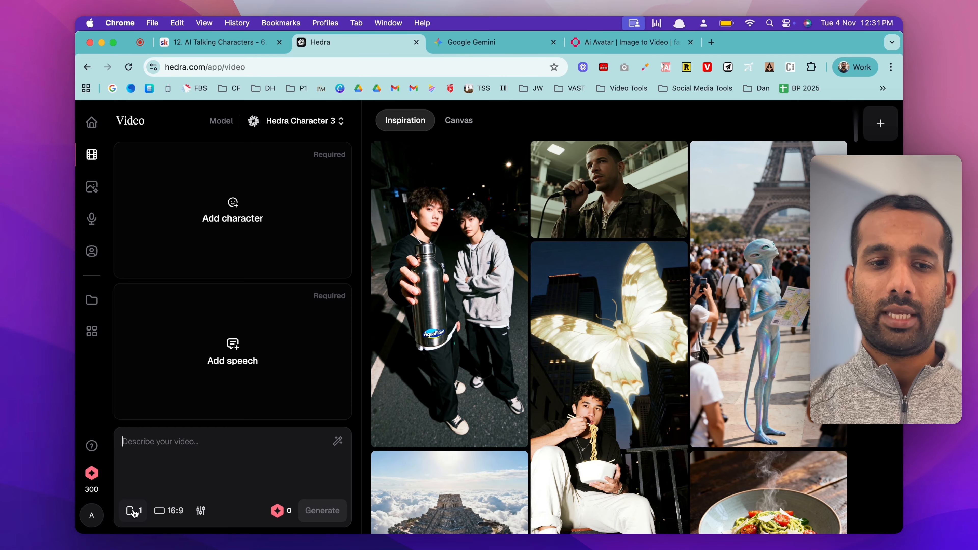
# Step: Examine the available aspect ratio, resolution and duration options for the Hedra video
pyautogui.click(162, 516)
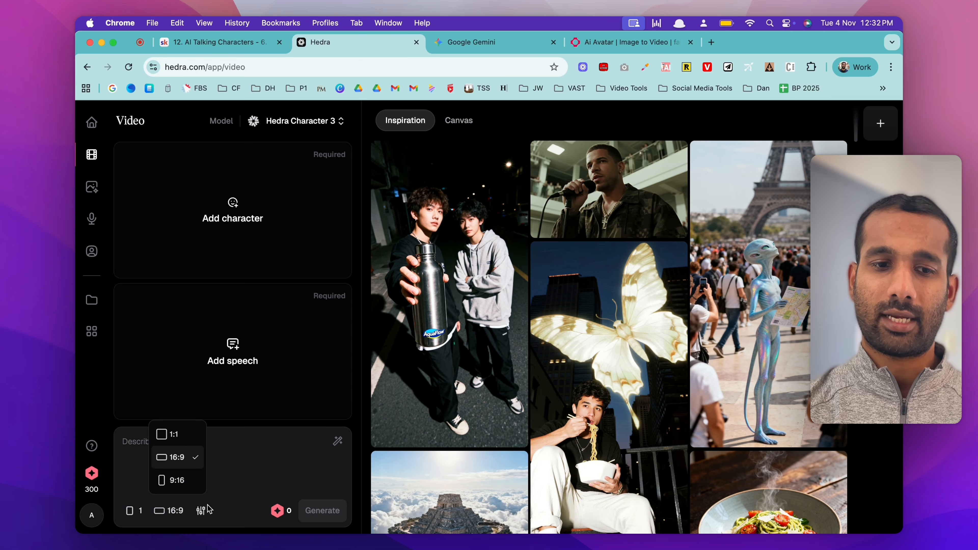
pyautogui.click(201, 512)
pyautogui.click(201, 512)
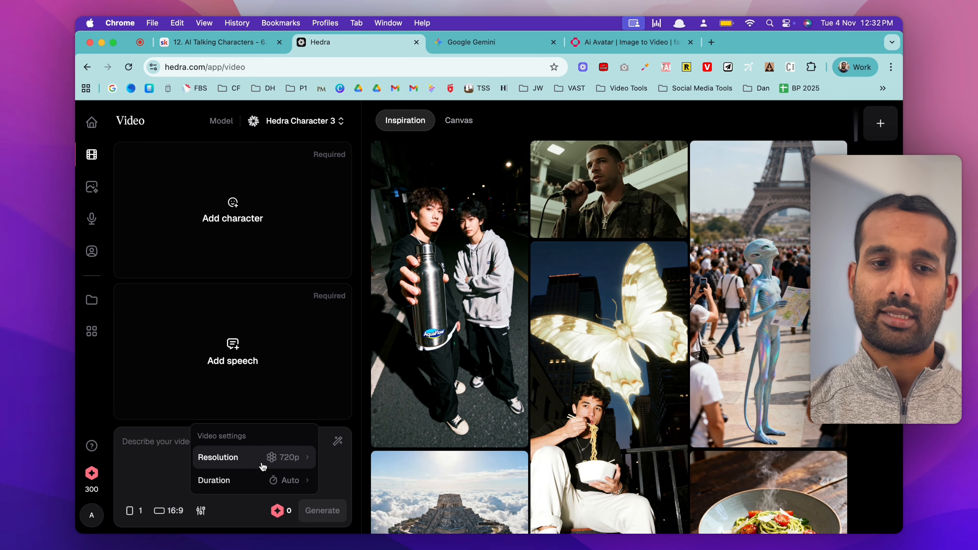
pyautogui.moveTo(257, 465)
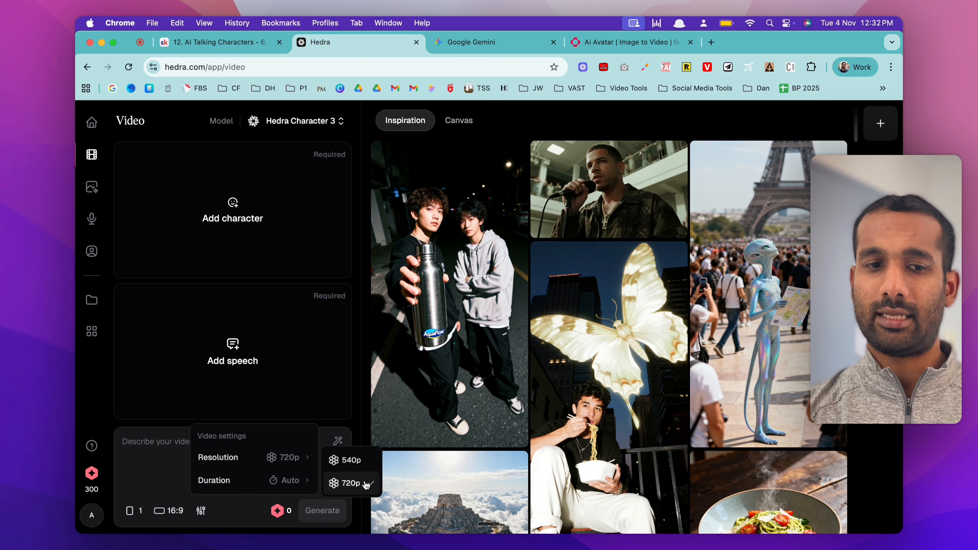
pyautogui.moveTo(247, 487)
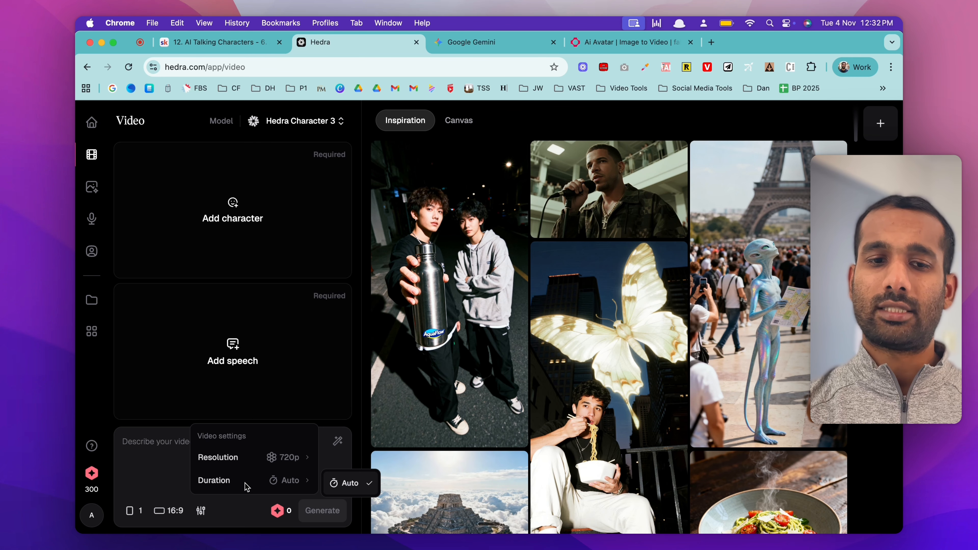
pyautogui.click(283, 374)
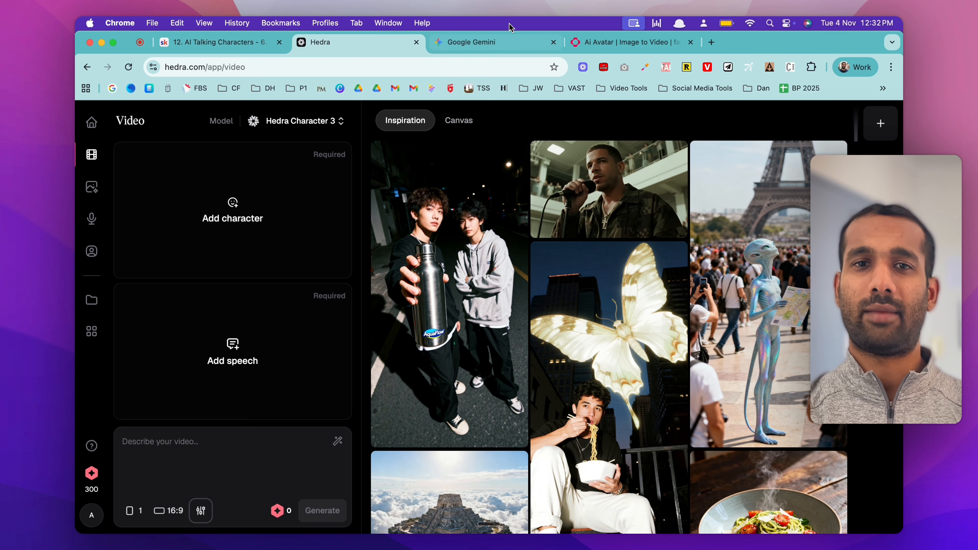
# Step: Switch to Google Gemini and review the prompts and generated images of the baby talking into a podcast mic
pyautogui.click(484, 43)
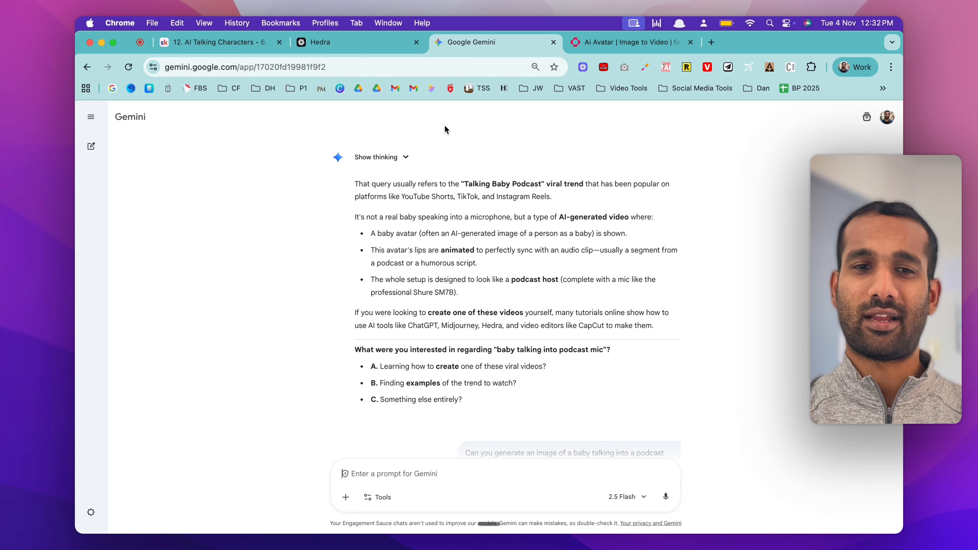
pyautogui.scroll(-5, 446, 272)
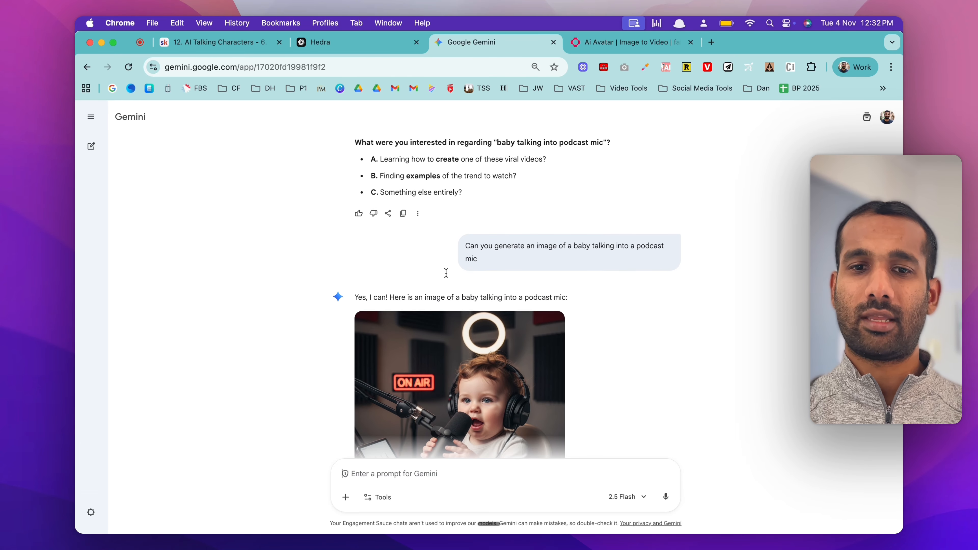
pyautogui.scroll(-1, 570, 260)
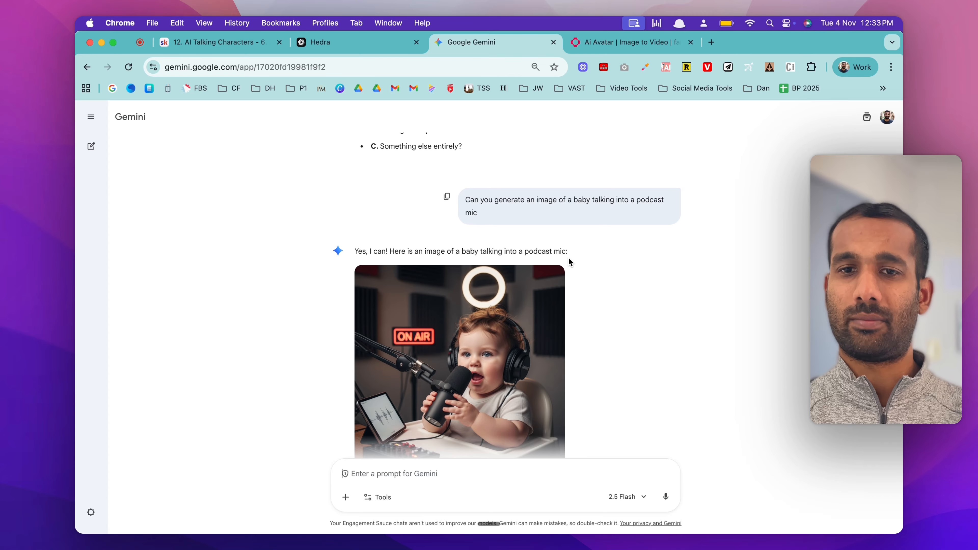
pyautogui.scroll(-1, 568, 257)
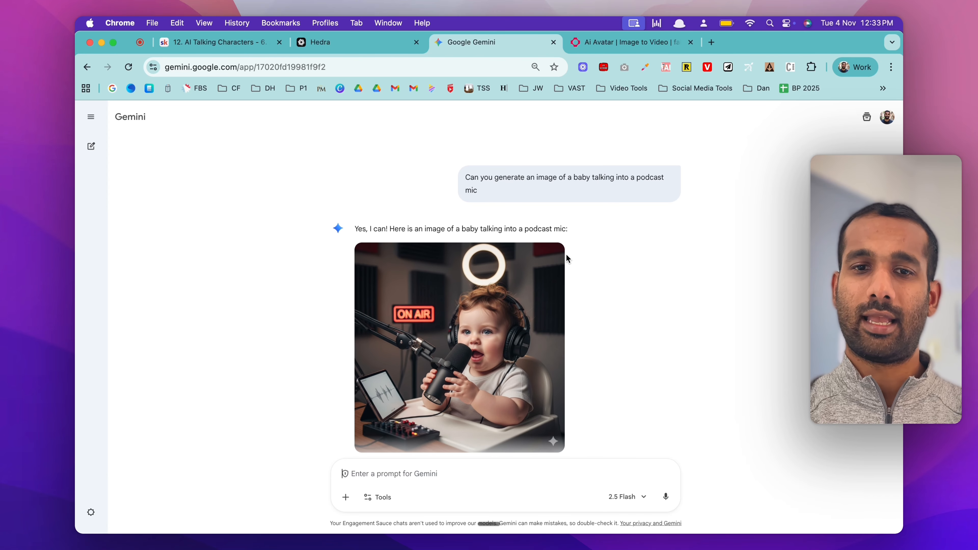
pyautogui.scroll(-1, 510, 354)
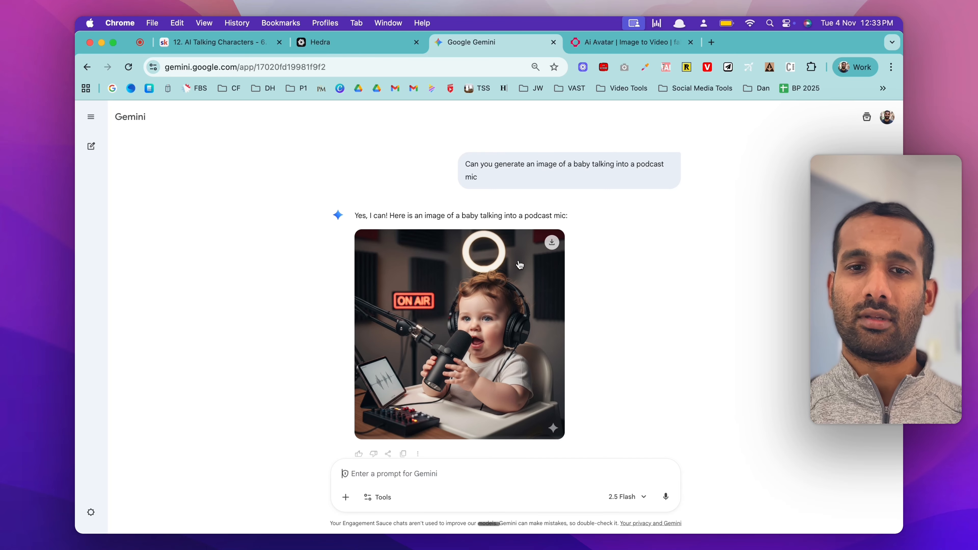
pyautogui.scroll(-5, 510, 308)
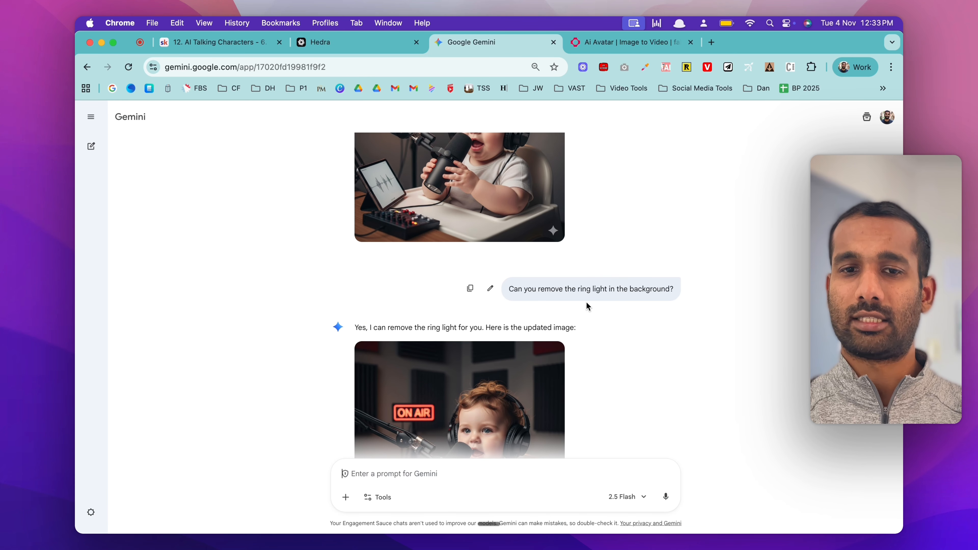
pyautogui.scroll(-3, 569, 315)
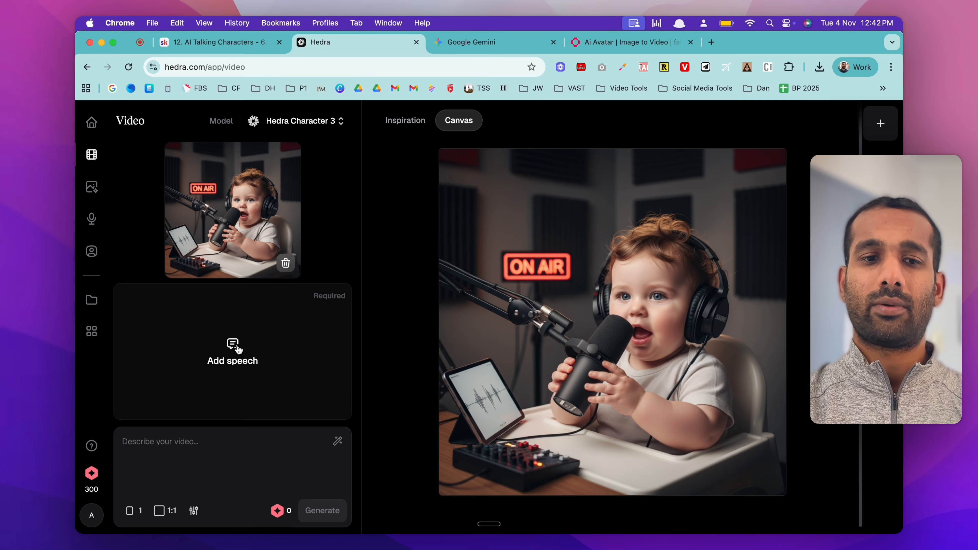
# Step: Create speech for the baby character with the script "I absolutely love how much I've learnt in the AI Automation Masterclass. Best purchase ever!"
pyautogui.click(234, 345)
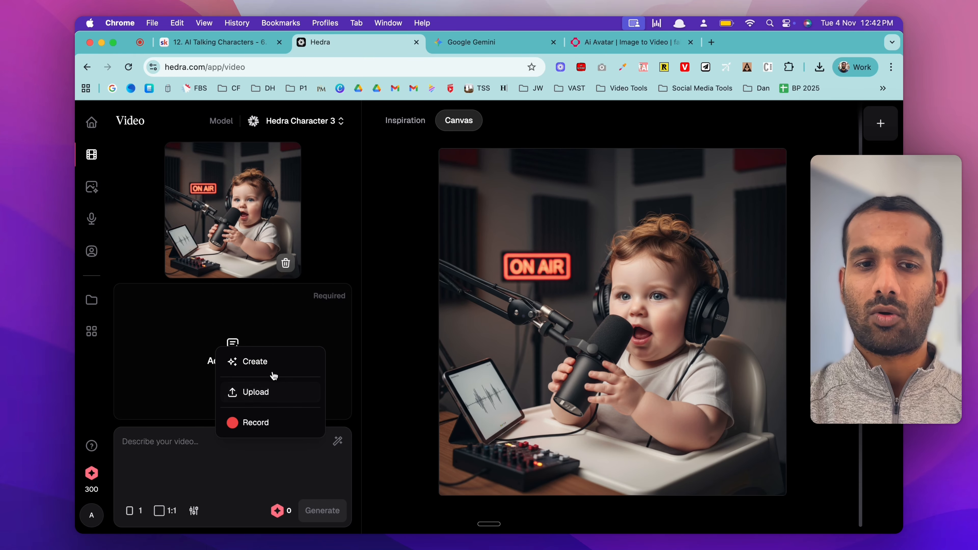
pyautogui.click(255, 362)
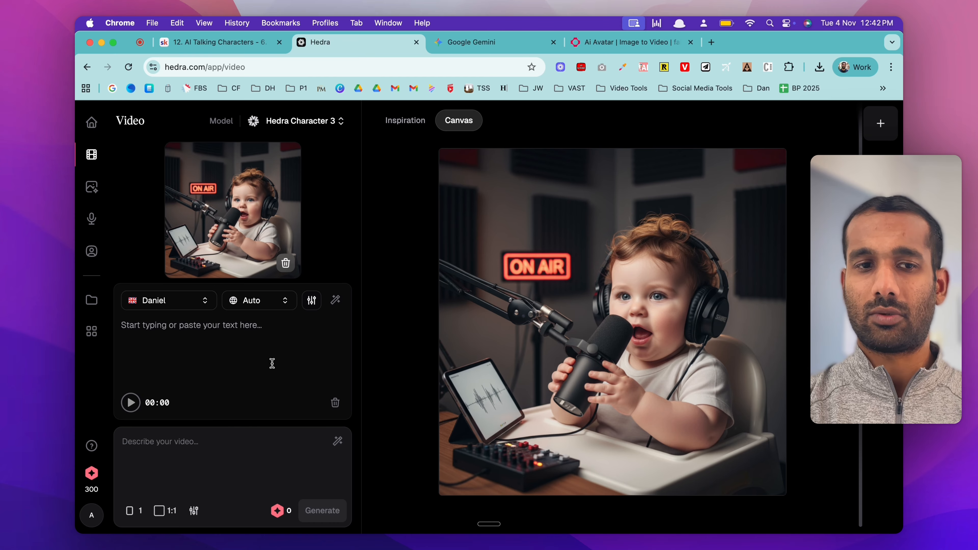
pyautogui.click(183, 325)
pyautogui.write("I absolutely love how much I've learnt in the AI Automation Masterclass. Best purchase ever!")
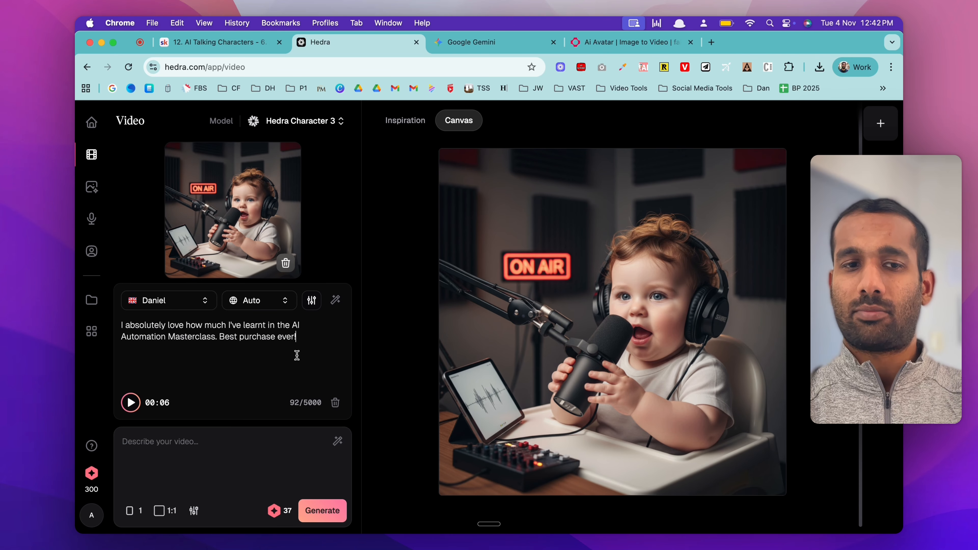
# Step: Preview the Daniel voice, browse the ElevenLabs voices and choose Prof. Marshal for the speech
pyautogui.click(188, 303)
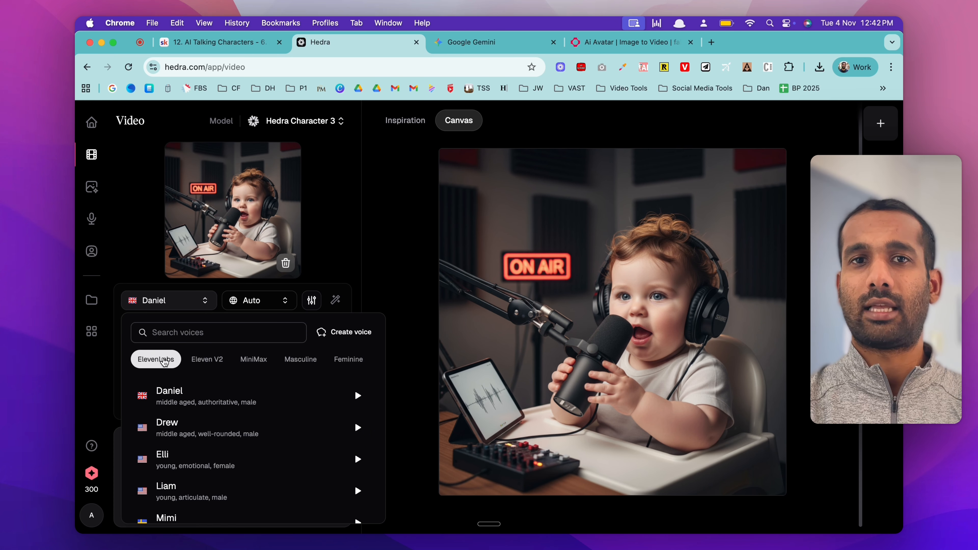
pyautogui.click(357, 395)
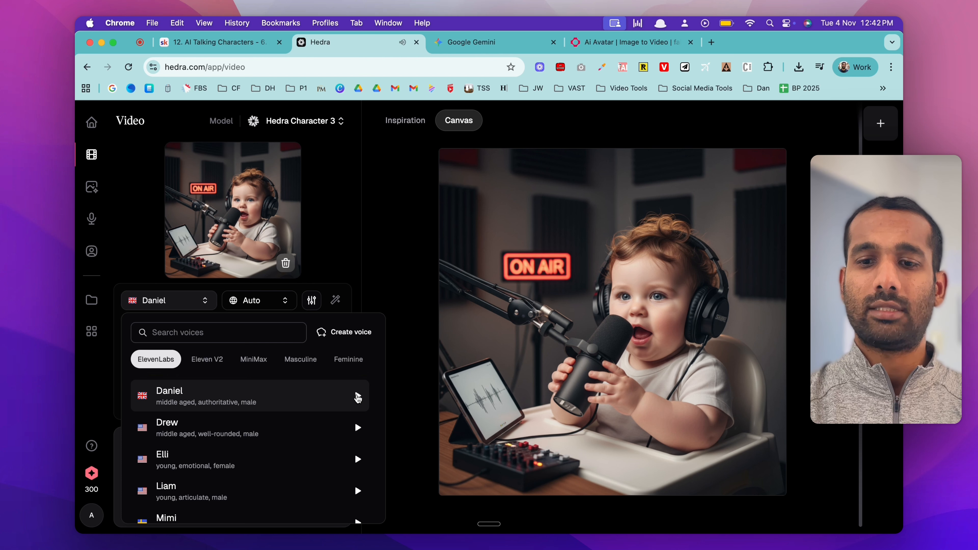
pyautogui.press('XF86AudioRaiseVolume')
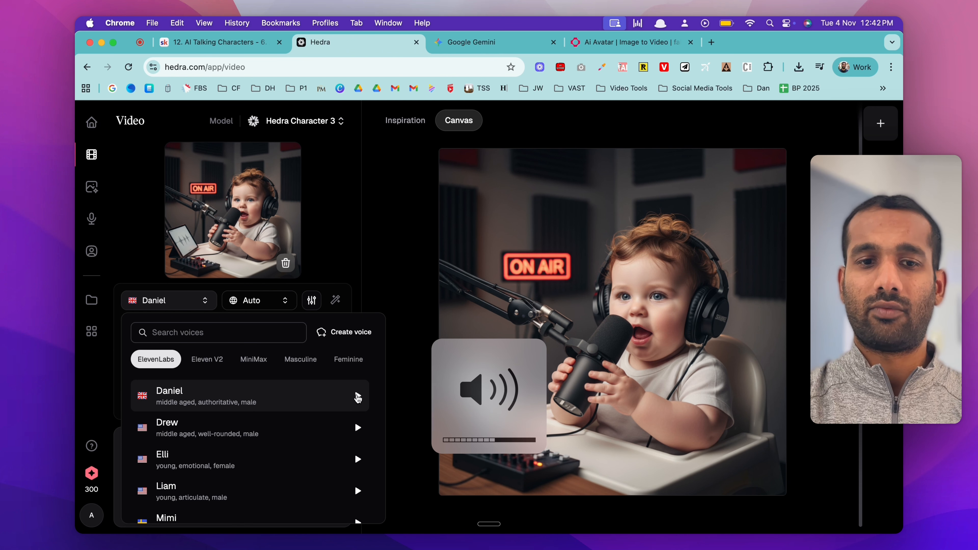
pyautogui.scroll(-5, 300, 447)
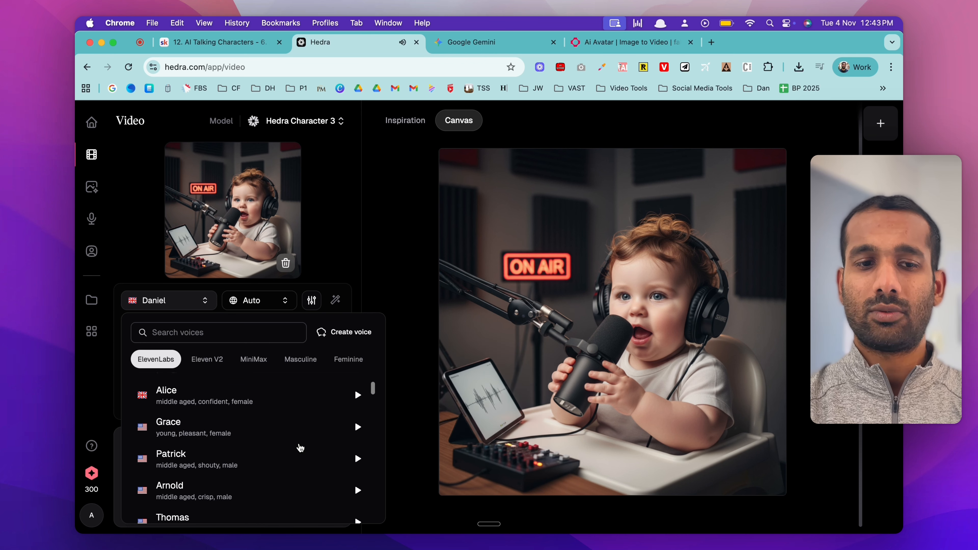
pyautogui.scroll(-6, 265, 457)
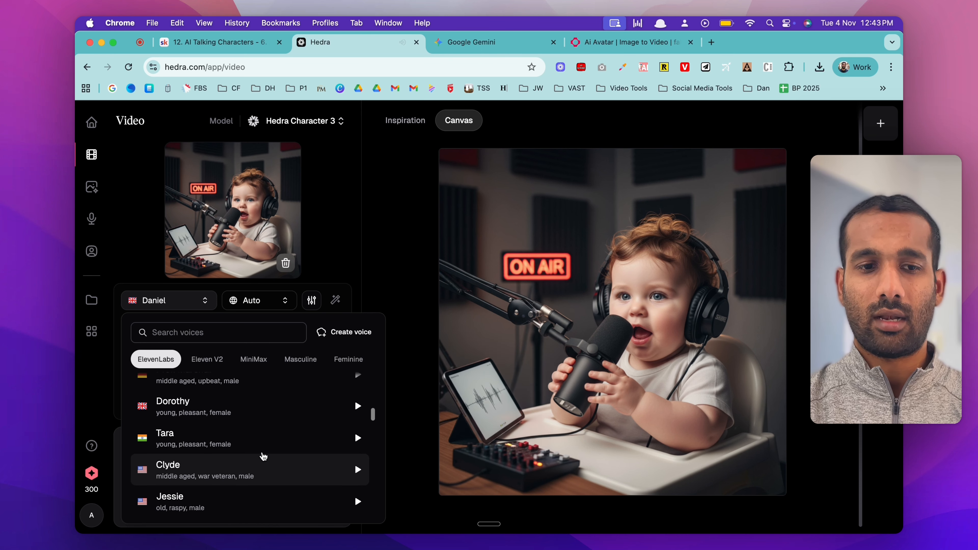
pyautogui.scroll(2, 263, 457)
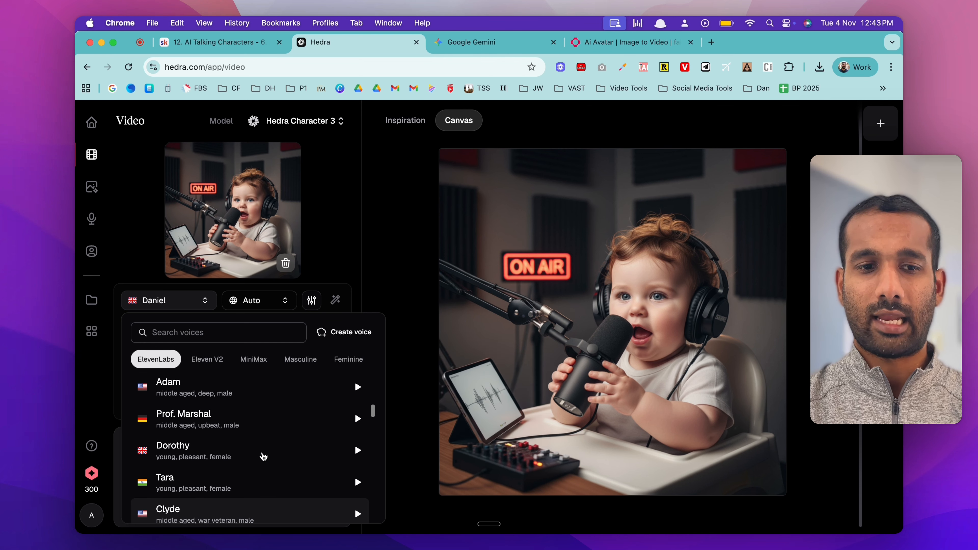
pyautogui.click(208, 422)
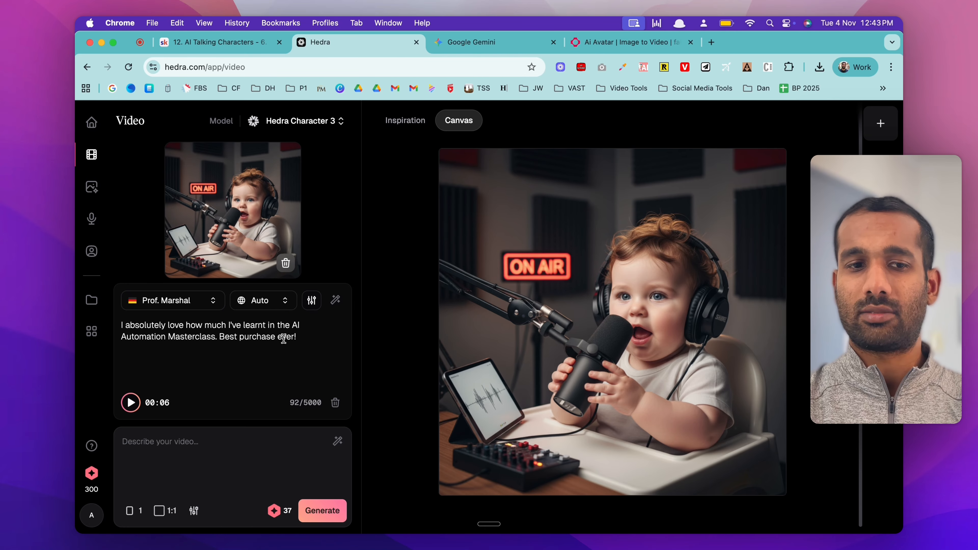
# Step: Set the video's aspect ratio to 16:9 and apply the matching crop to the baby image
pyautogui.click(166, 517)
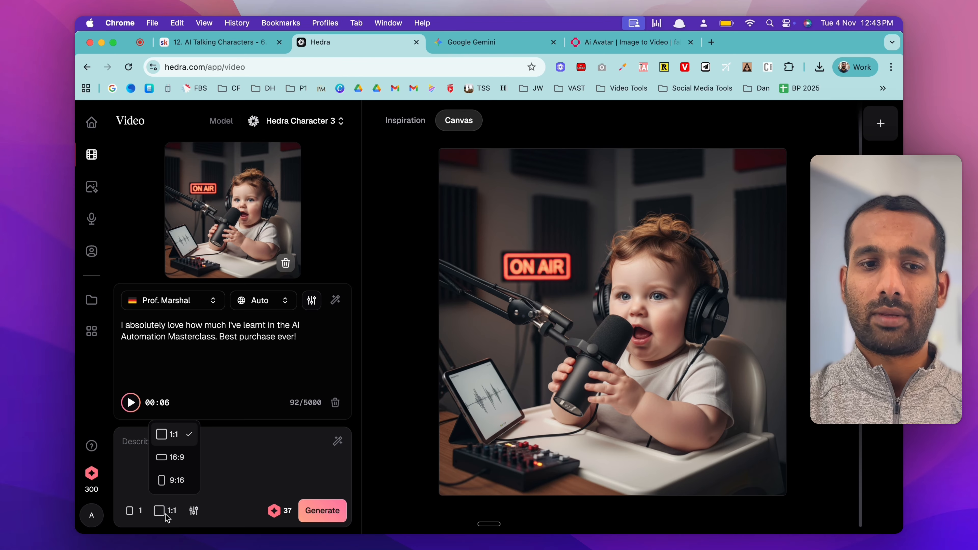
pyautogui.click(177, 458)
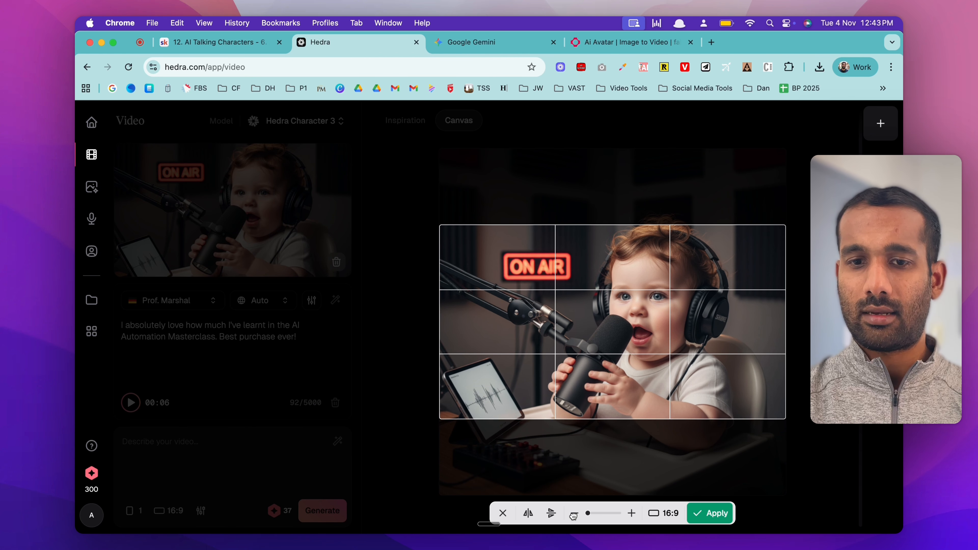
pyautogui.click(710, 513)
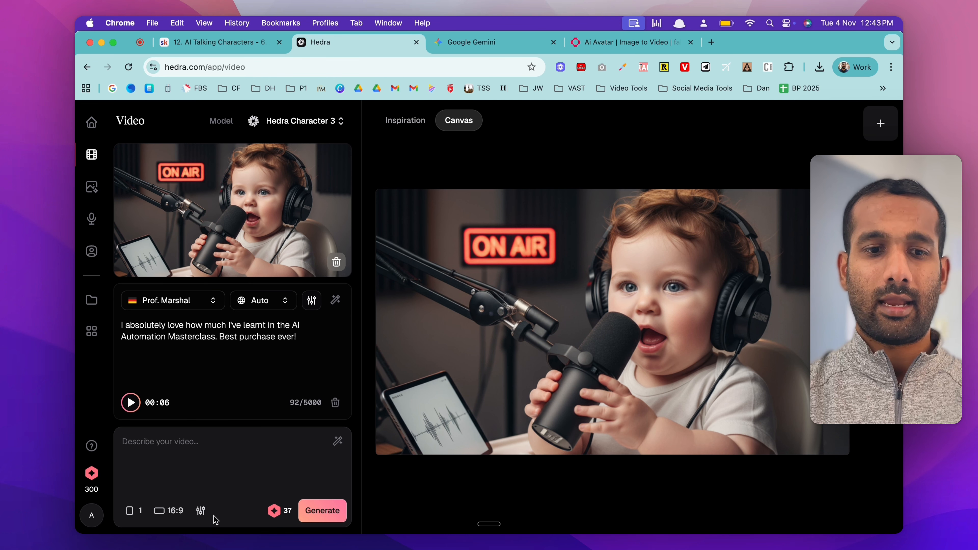
# Step: Set the video's aspect ratio back to 1:1 and apply the square crop to the baby image
pyautogui.click(170, 513)
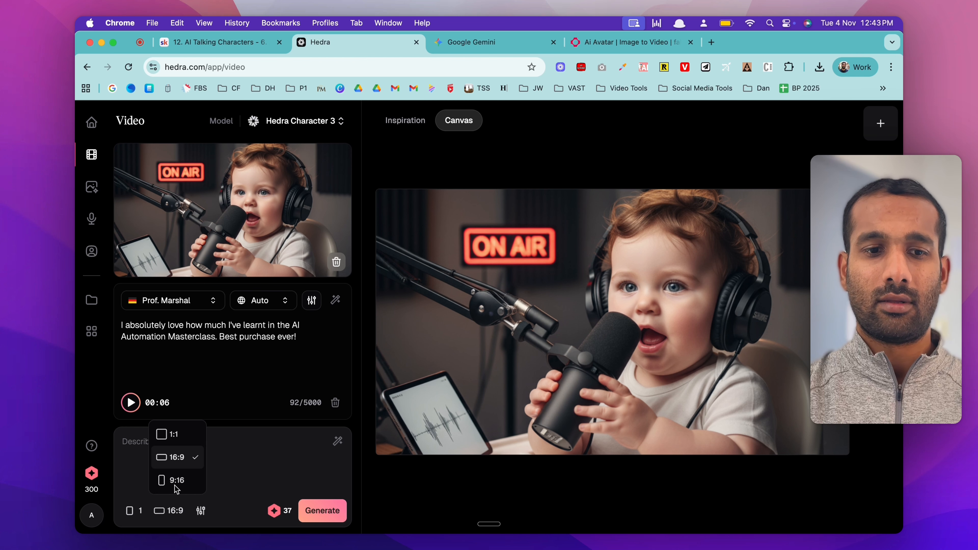
pyautogui.click(178, 435)
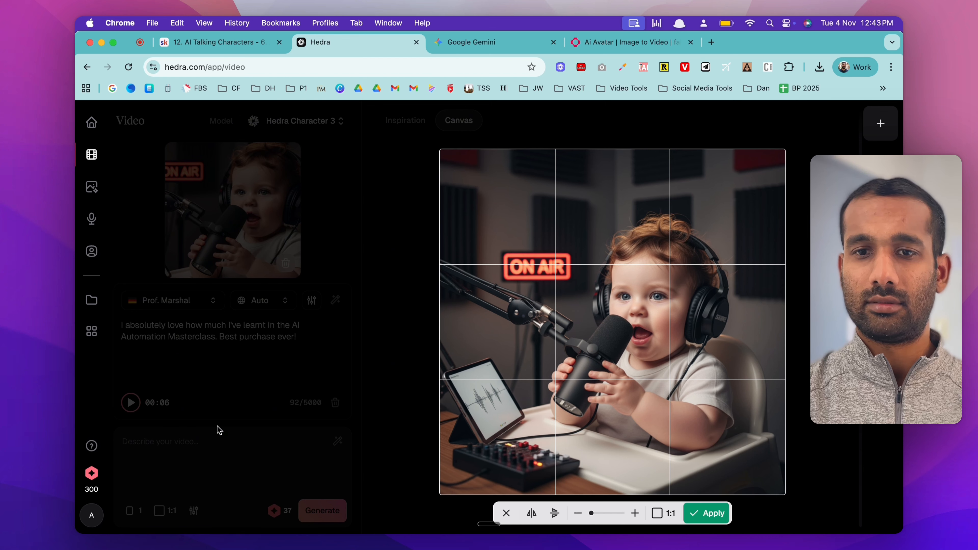
pyautogui.click(708, 514)
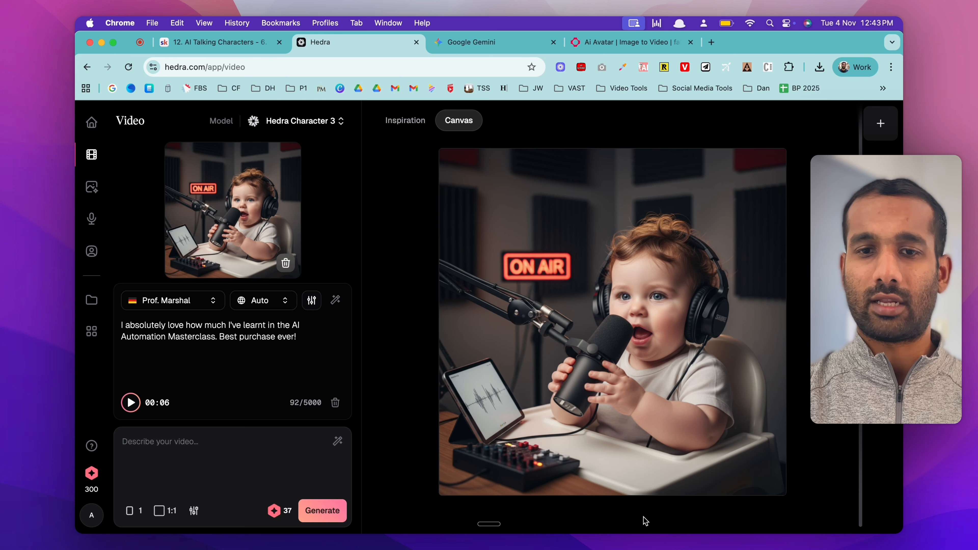
# Step: Check the video's resolution and duration settings, and generate the talking baby video
pyautogui.click(194, 510)
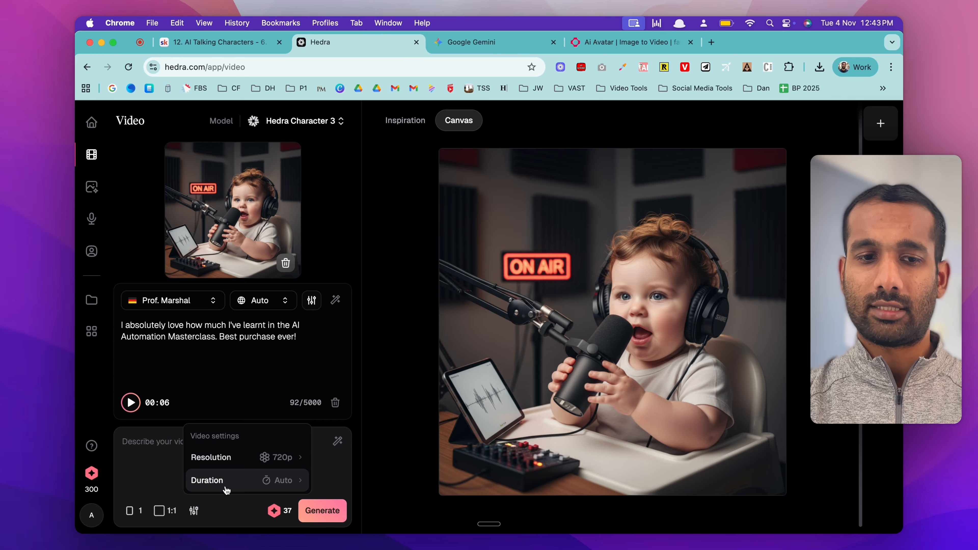
pyautogui.click(158, 459)
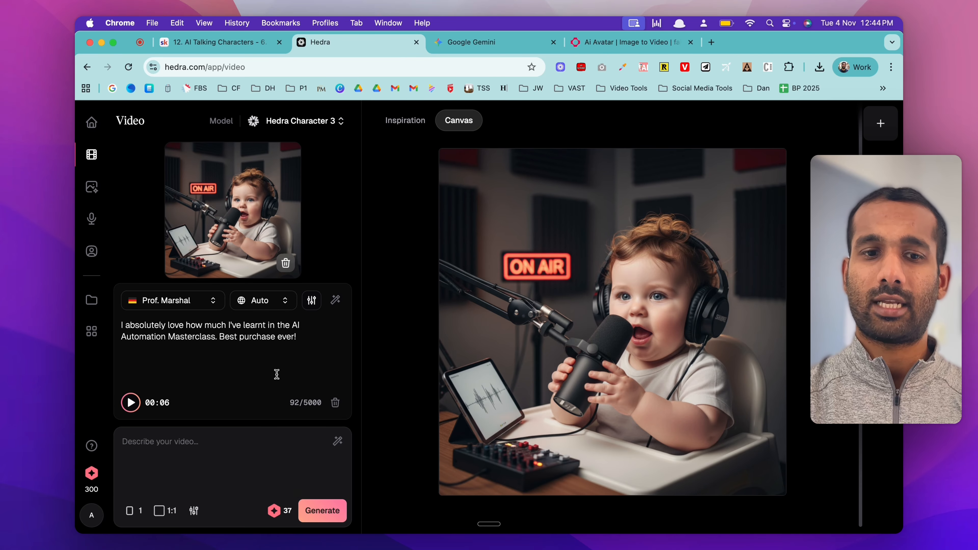
pyautogui.click(326, 517)
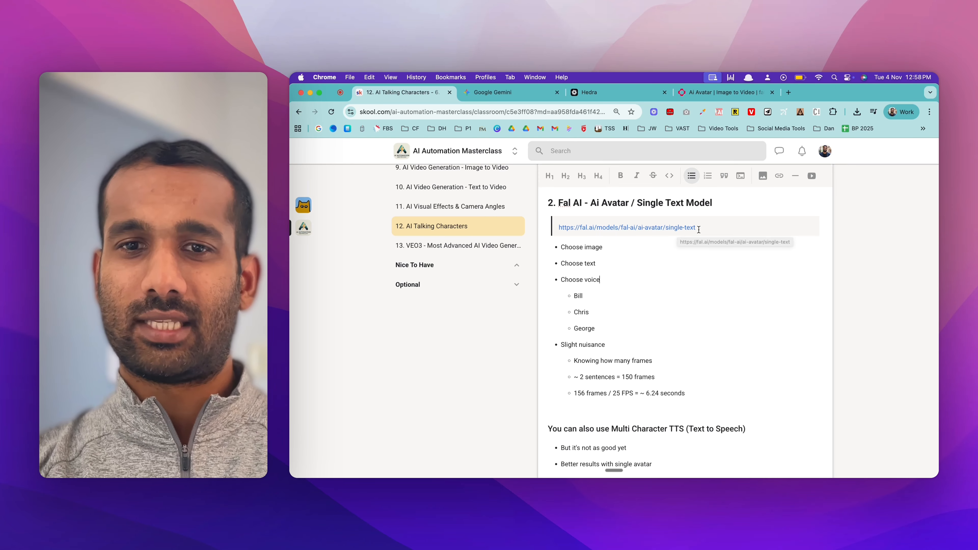
# Step: Look at the fal single-text avatar model page and review the Fal AI section of the AI Talking Characters lesson
pyautogui.click(720, 92)
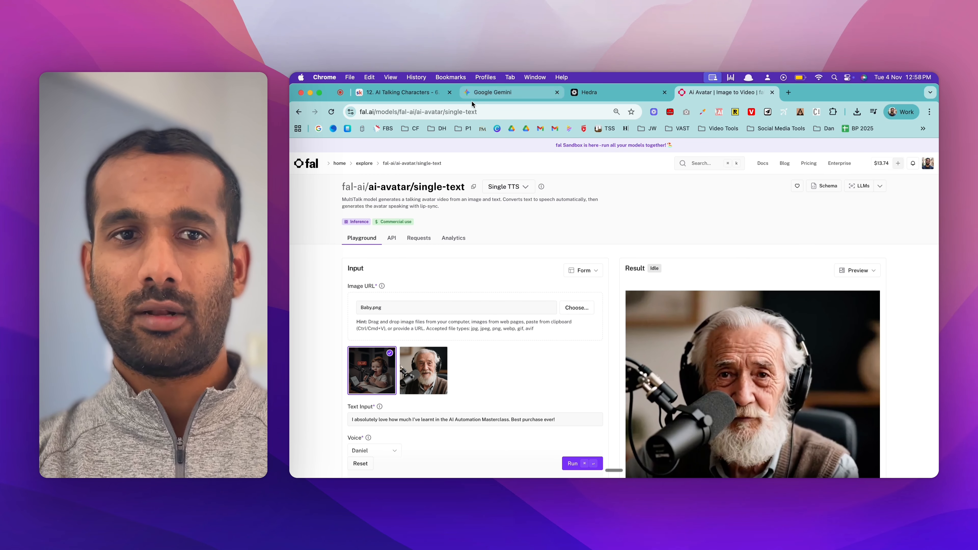
pyautogui.click(396, 92)
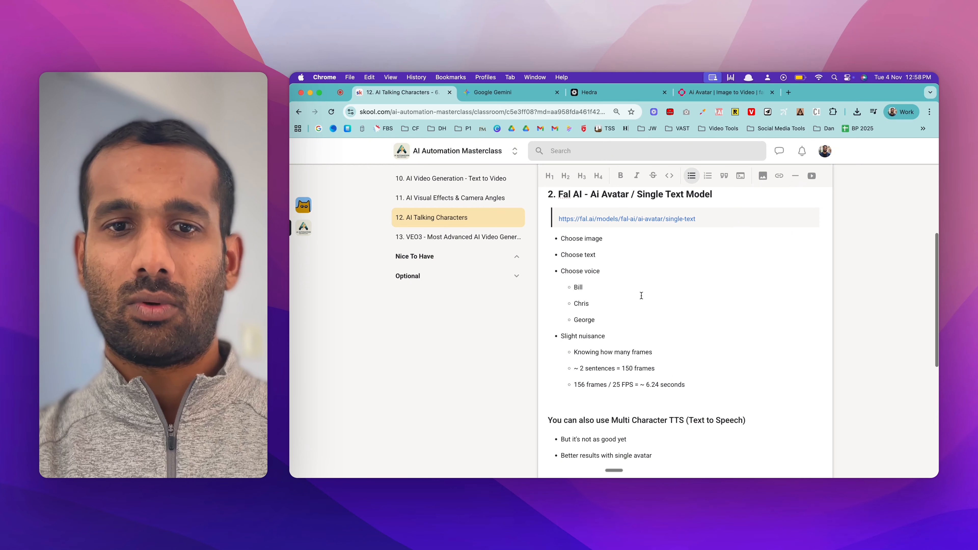
pyautogui.click(624, 273)
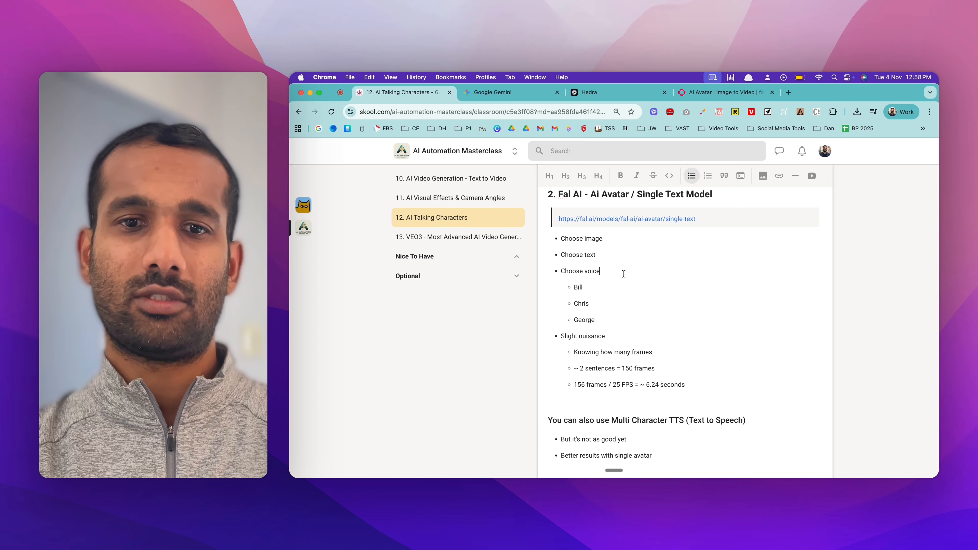
pyautogui.scroll(-1, 620, 274)
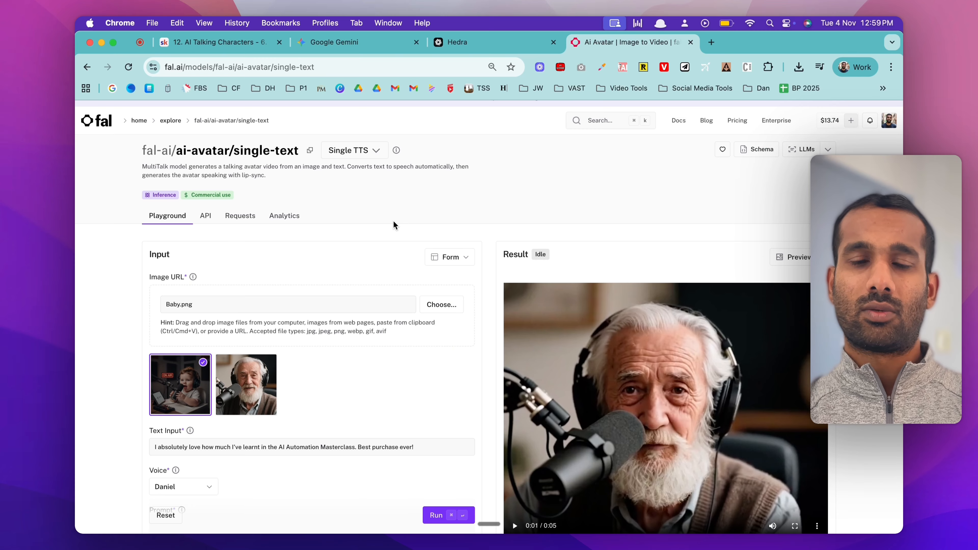
# Step: Review the image and text inputs of the fal single-text model and browse its list of voices
pyautogui.scroll(-2, 394, 222)
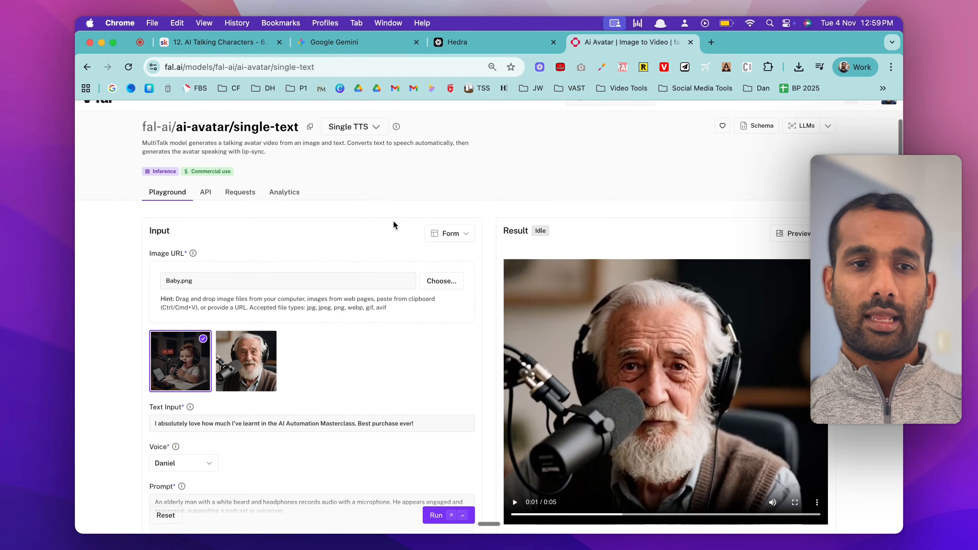
pyautogui.click(213, 273)
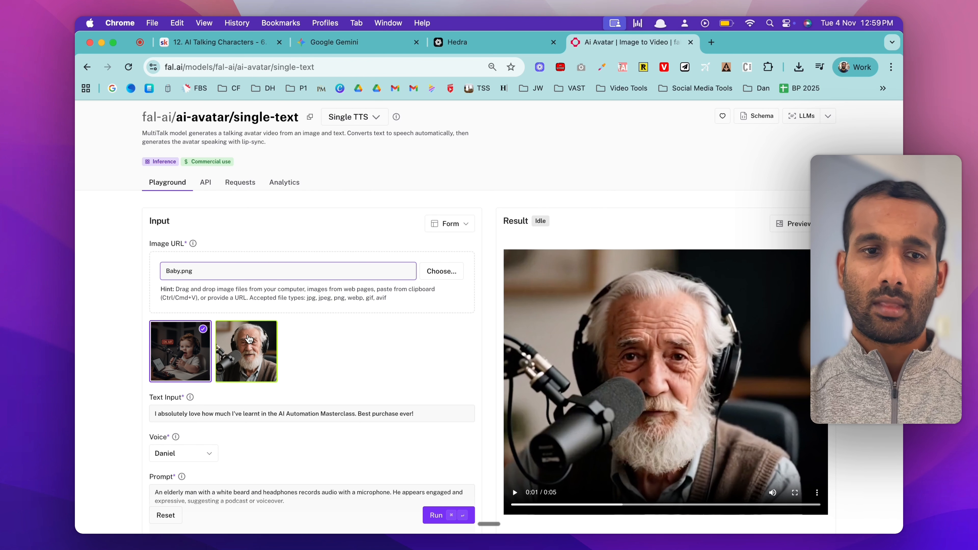
pyautogui.scroll(-2, 227, 379)
pyautogui.scroll(-3, 227, 378)
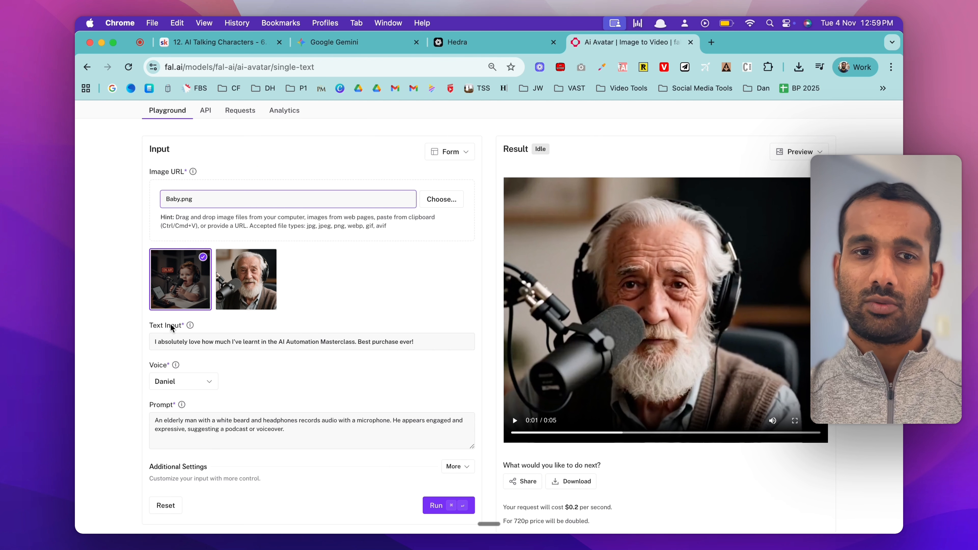
pyautogui.click(172, 344)
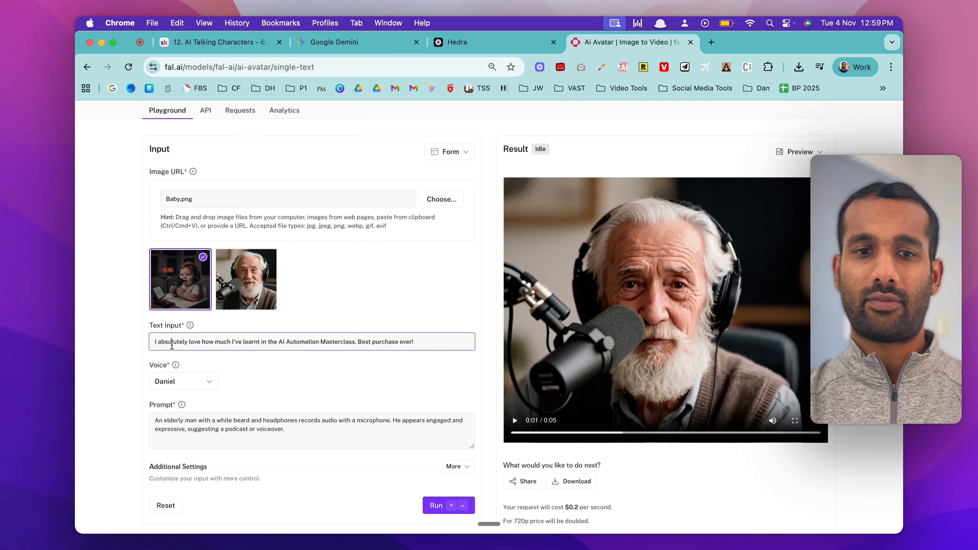
pyautogui.click(203, 390)
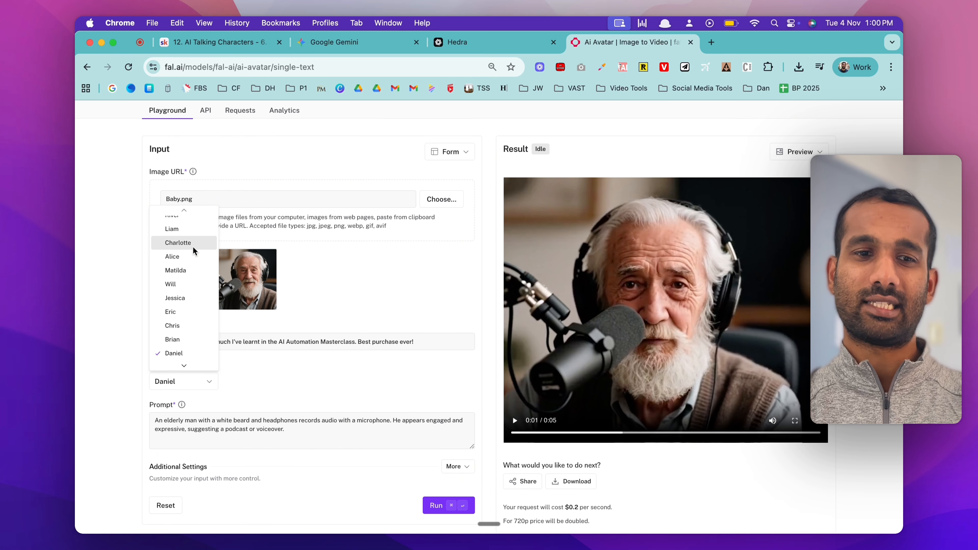
pyautogui.scroll(5, 191, 244)
pyautogui.scroll(2, 191, 246)
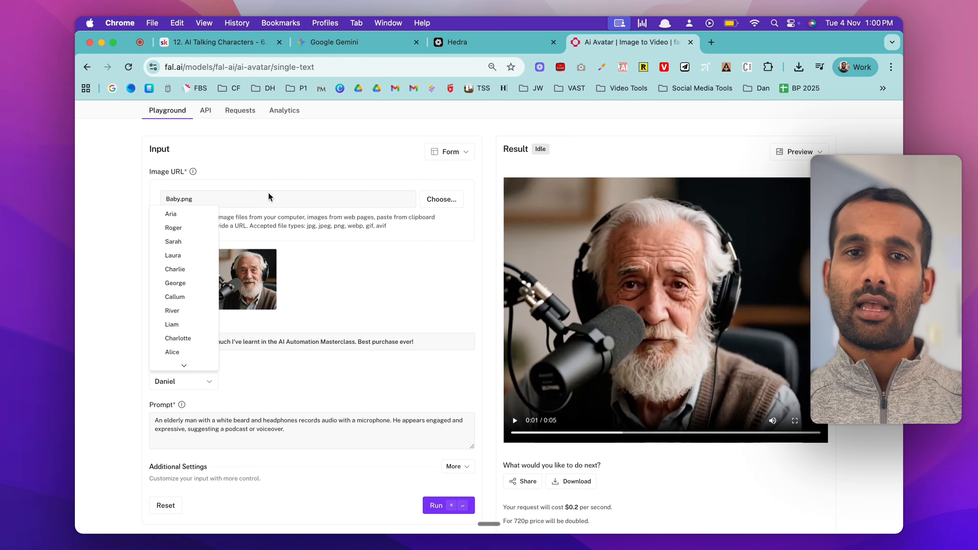
# Step: Compare the fal voices with Hedra's by searching Hedra's voice library for "bria" and "chris", and return to the fal model page
pyautogui.click(457, 43)
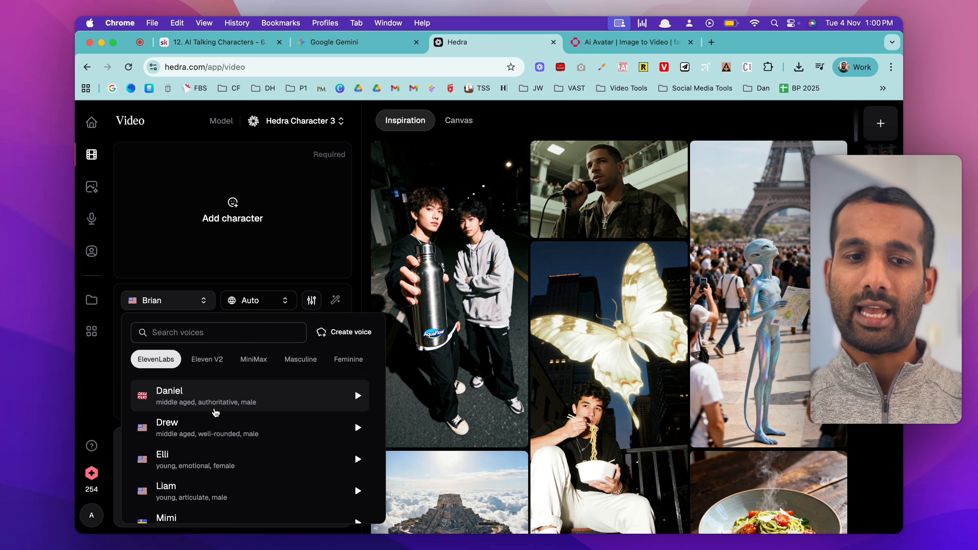
pyautogui.click(213, 333)
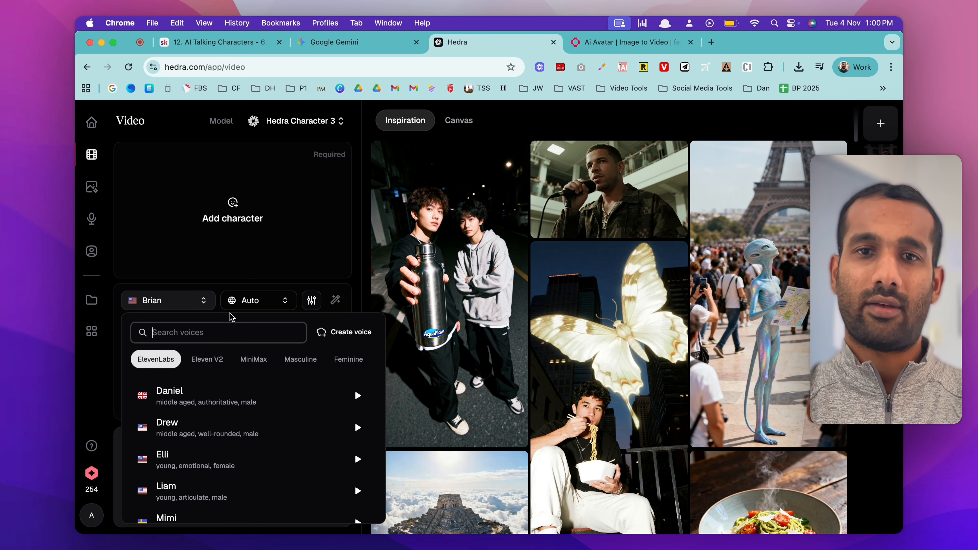
pyautogui.click(589, 43)
pyautogui.click(195, 375)
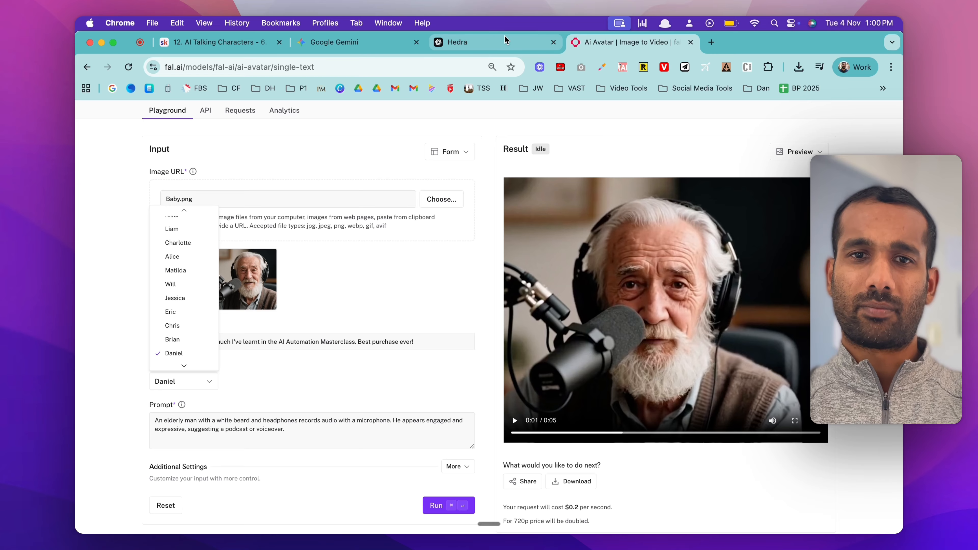
pyautogui.click(488, 50)
pyautogui.write('bria')
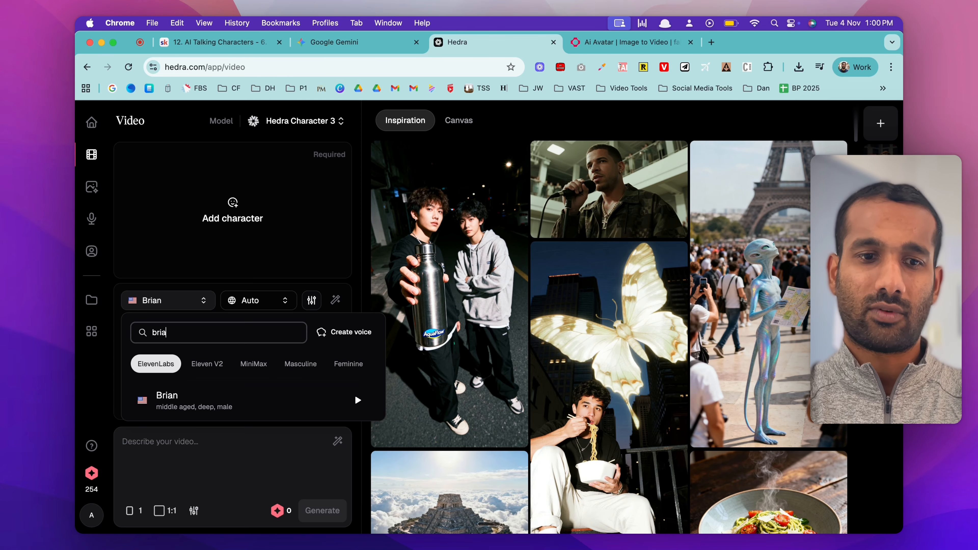
pyautogui.press('super+a')
pyautogui.write('chris')
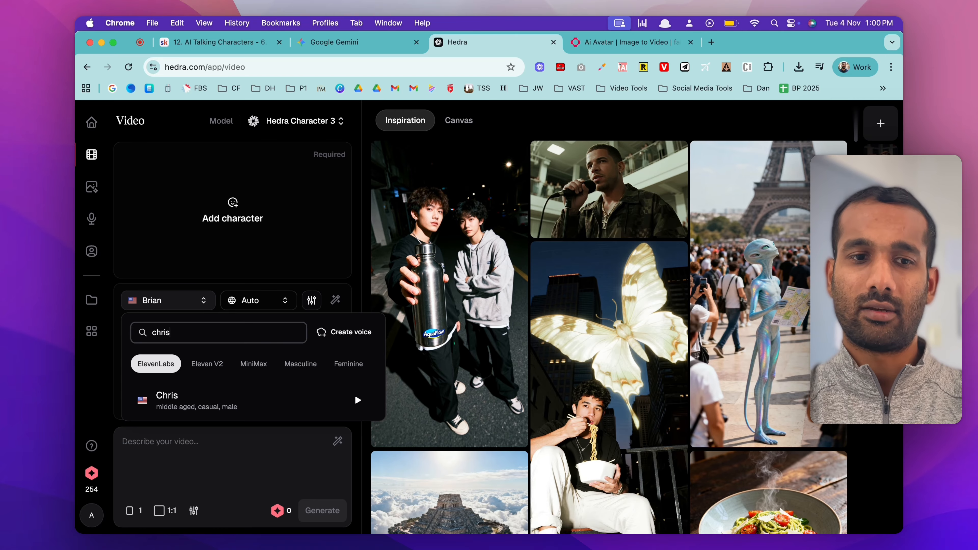
pyautogui.hotkey('ctrl', 'Tab')
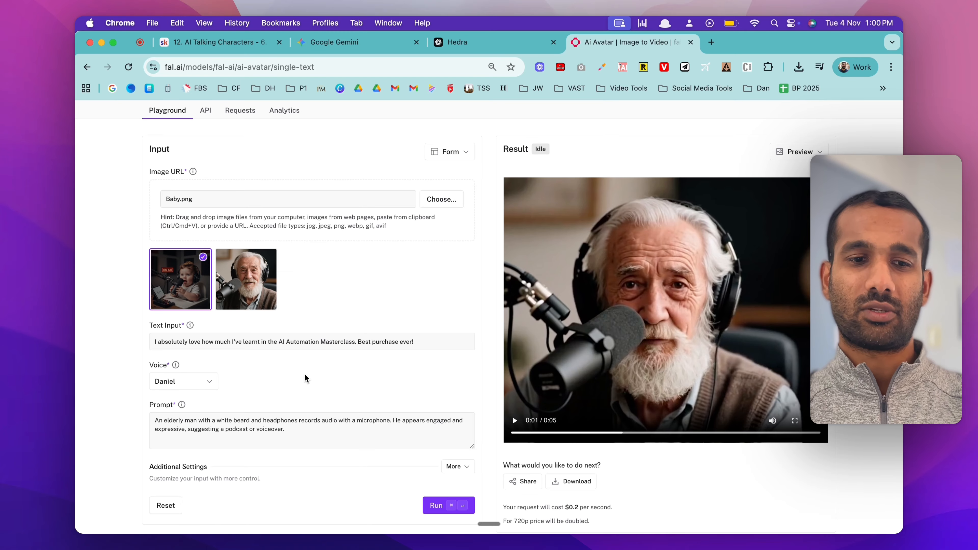
# Step: Check the baby image, script, Daniel voice and prompt, and run the fal model to generate the talking baby video
pyautogui.scroll(-2, 310, 380)
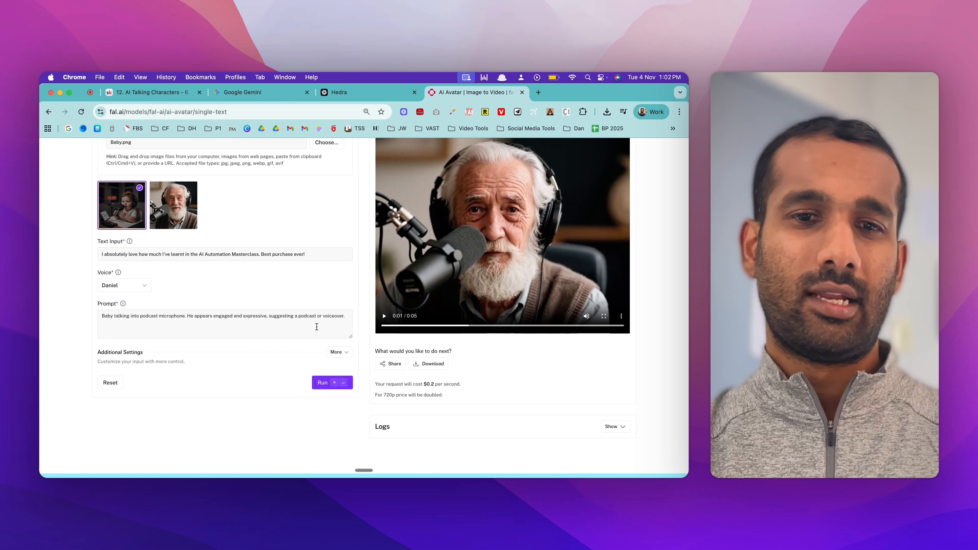
pyautogui.scroll(5, 299, 290)
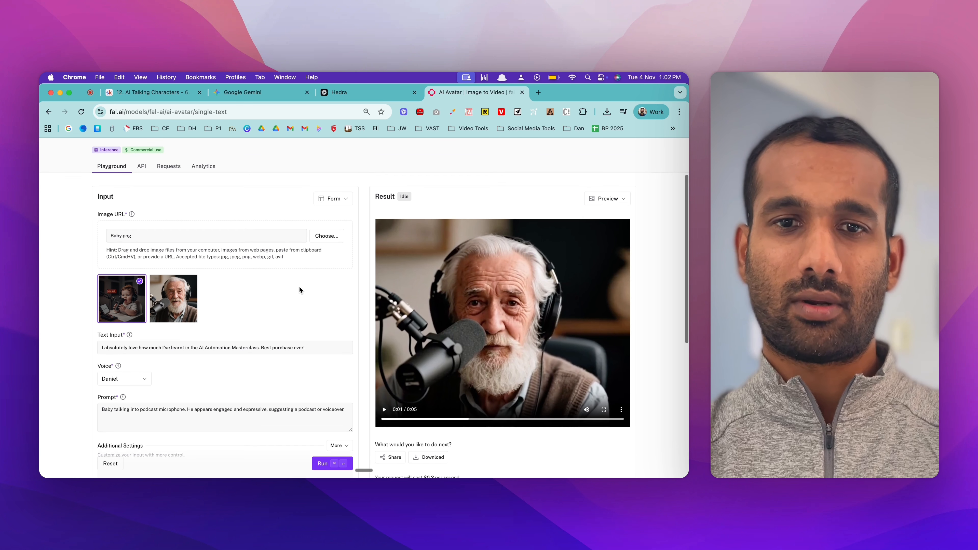
pyautogui.scroll(-3, 299, 287)
pyautogui.scroll(-2, 299, 286)
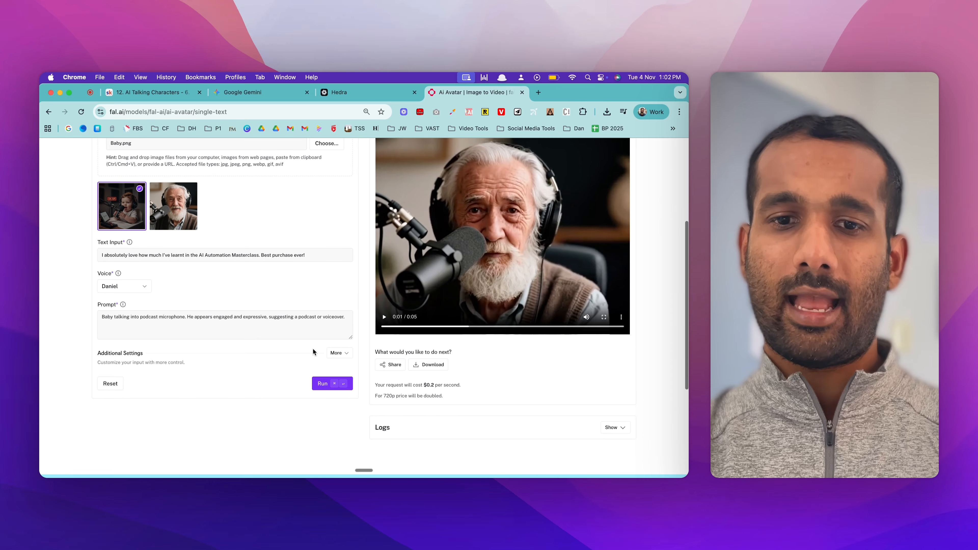
pyautogui.click(323, 384)
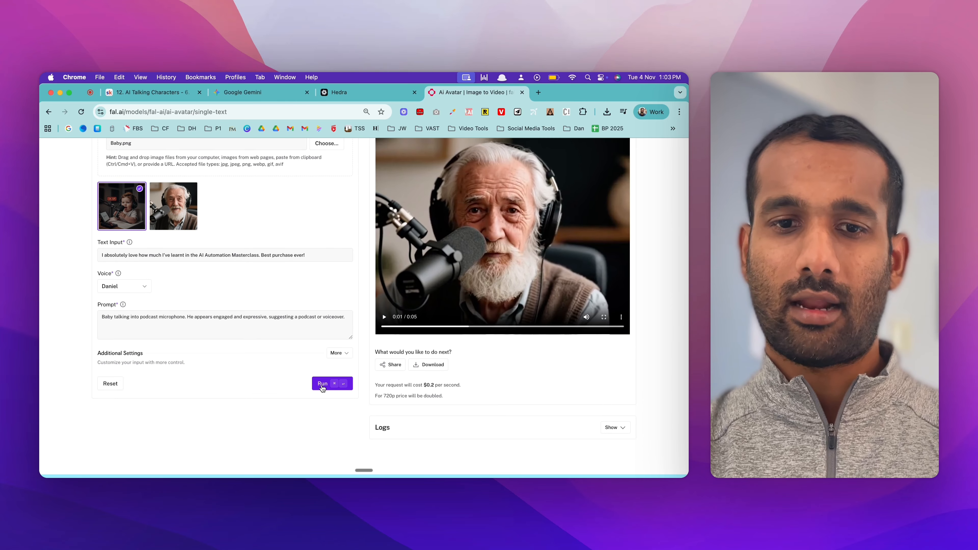
pyautogui.scroll(3, 324, 283)
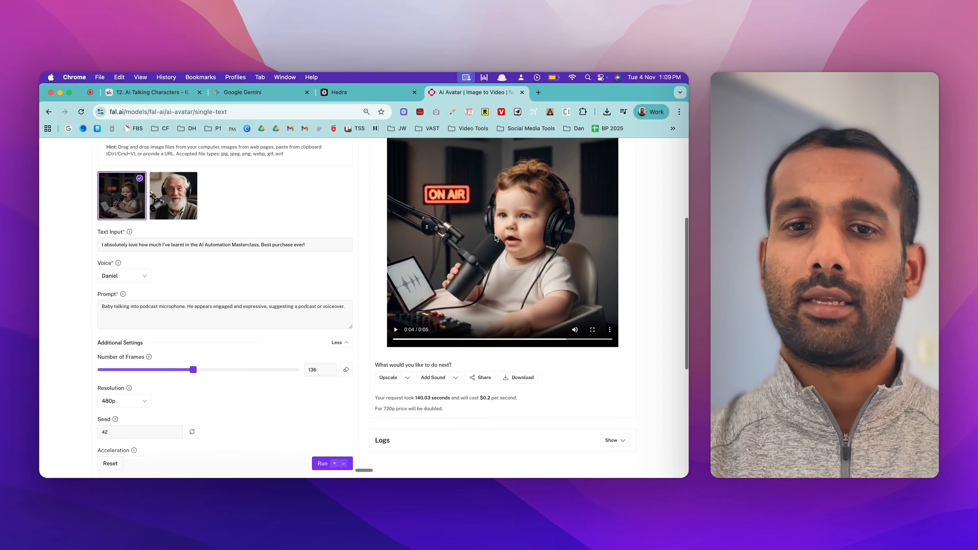
pyautogui.scroll(2, 496, 238)
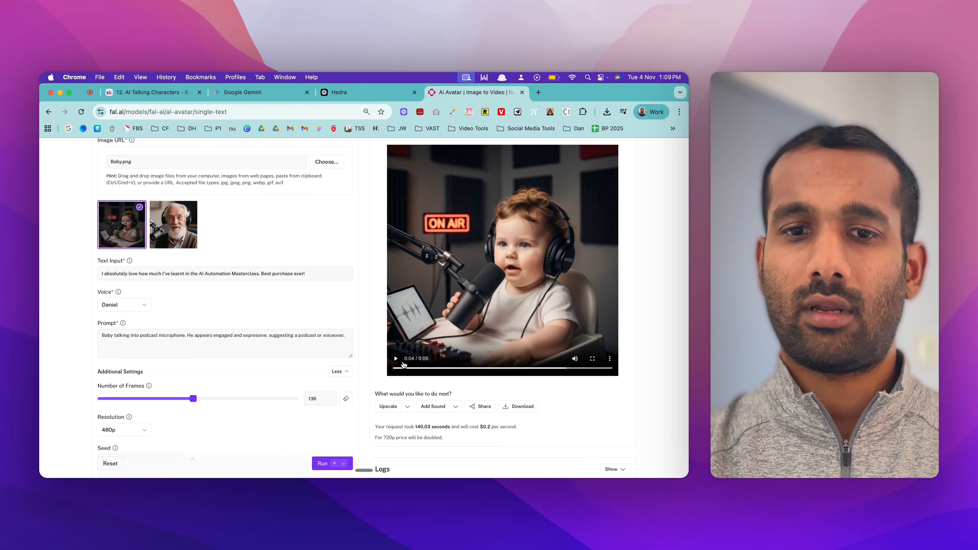
# Step: Play the generated baby video and check the lesson's notes on how many frames to use
pyautogui.click(392, 371)
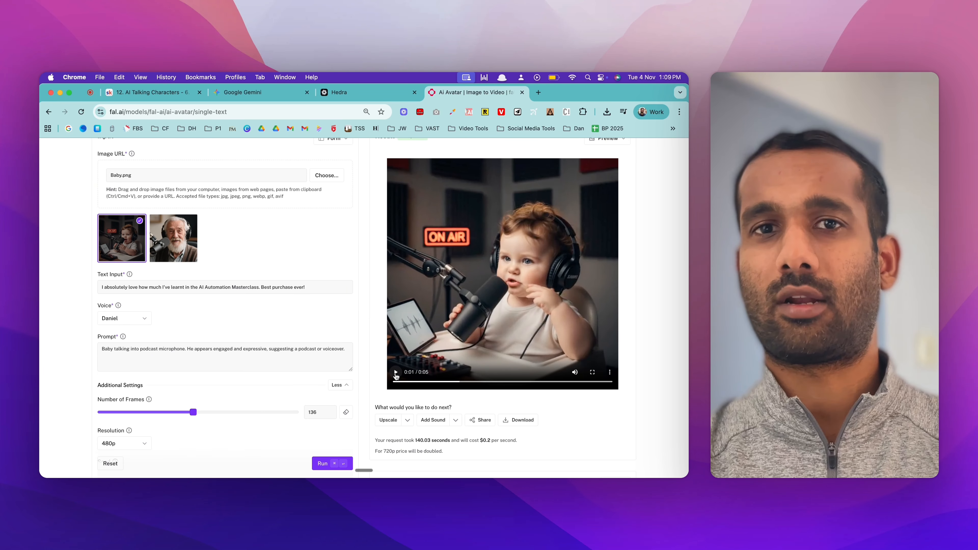
pyautogui.click(169, 96)
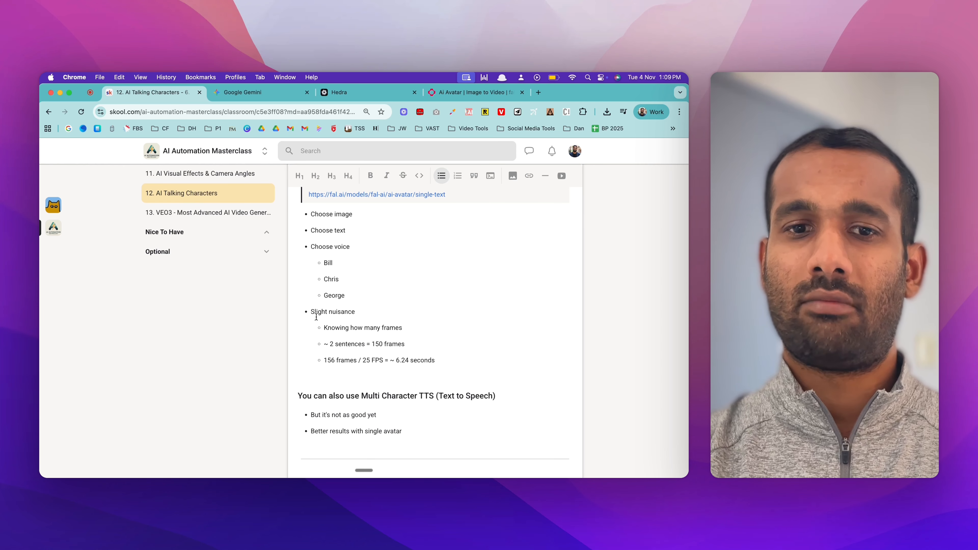
pyautogui.click(444, 94)
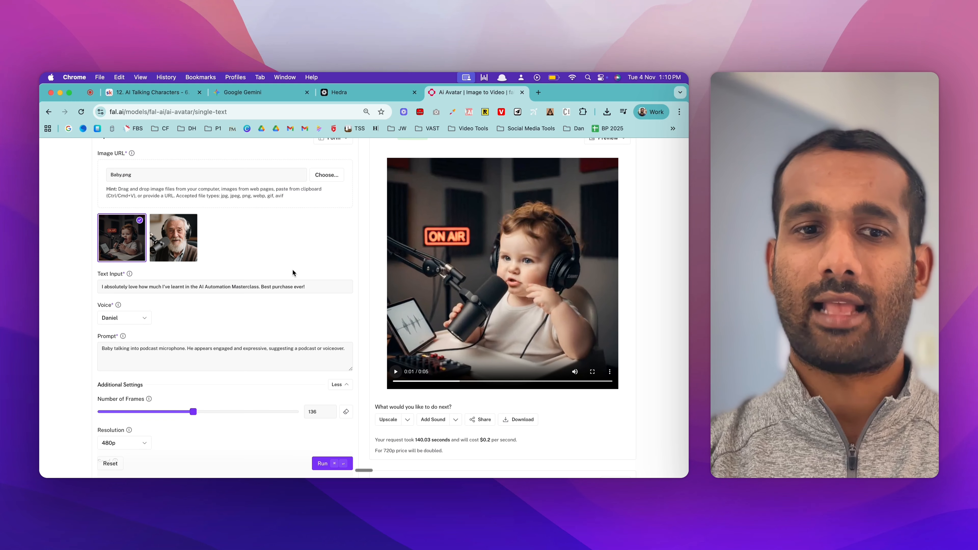
# Step: Set the Number of Frames for the baby video to 150 in the additional settings
pyautogui.scroll(-1, 293, 271)
pyautogui.scroll(-1, 293, 269)
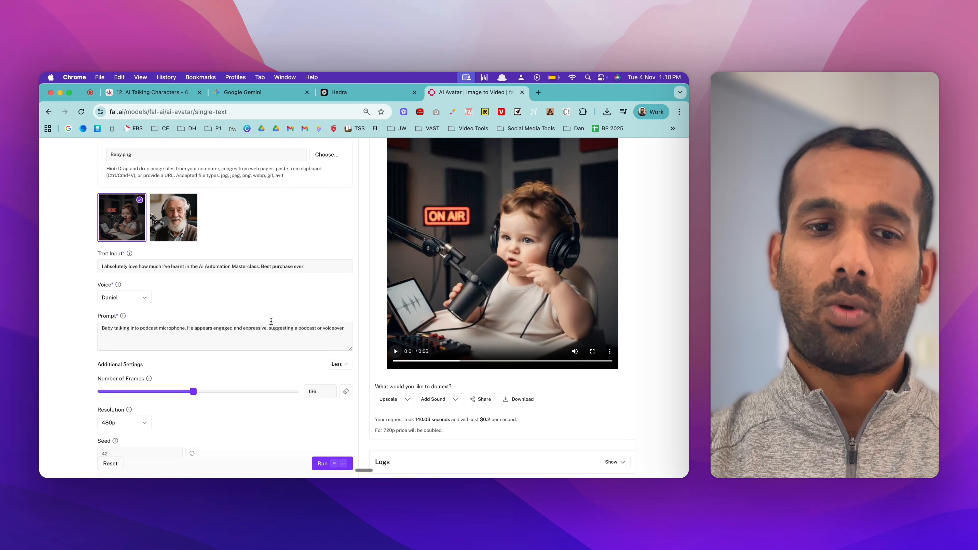
pyautogui.scroll(-2, 272, 321)
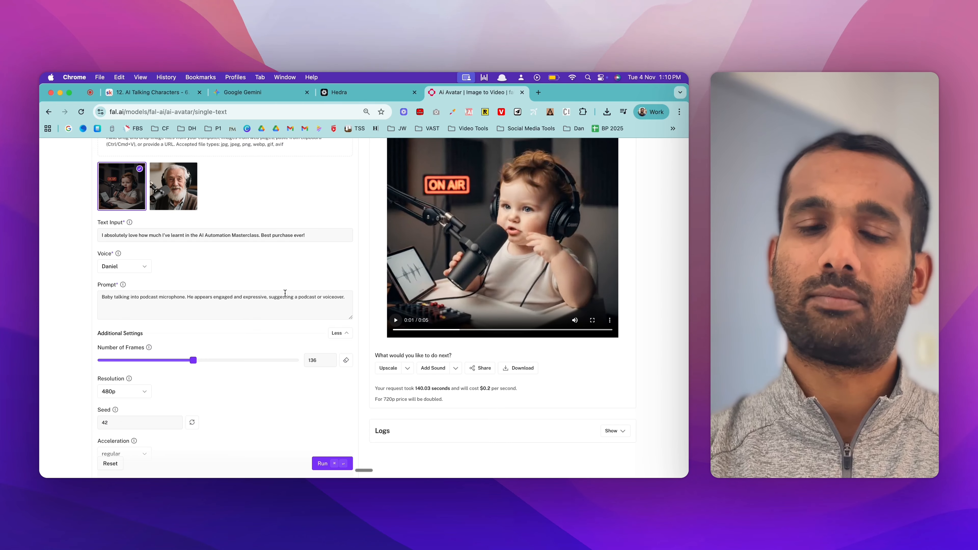
pyautogui.scroll(-1, 285, 293)
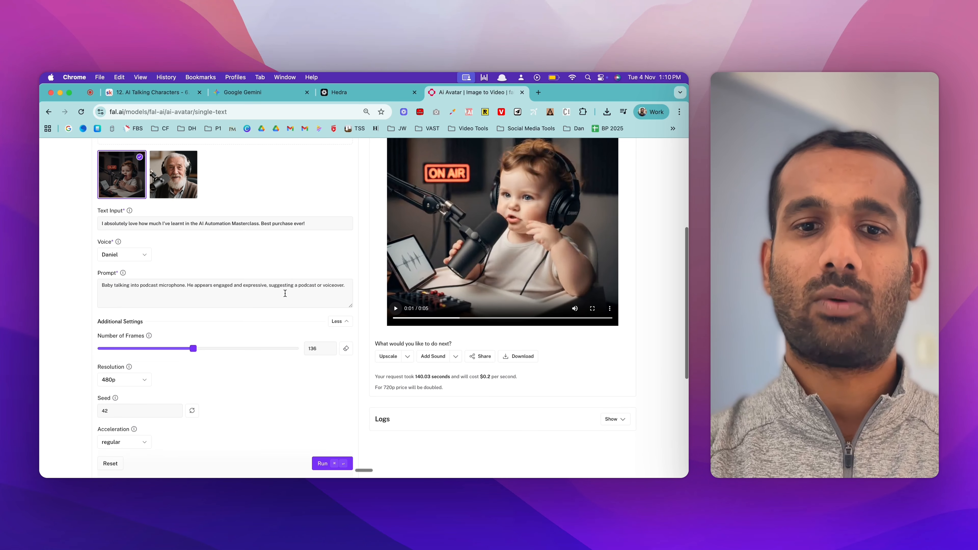
pyautogui.doubleClick(316, 349)
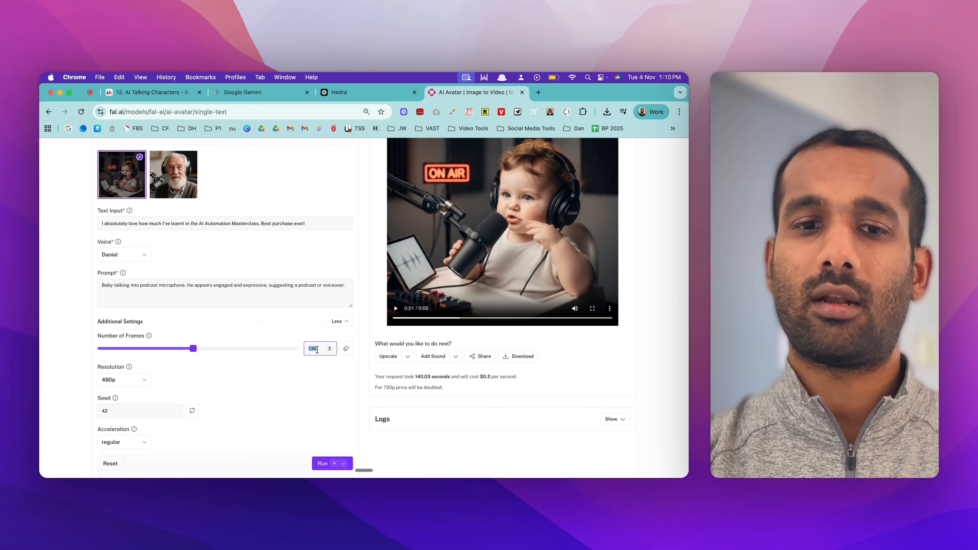
pyautogui.write('150')
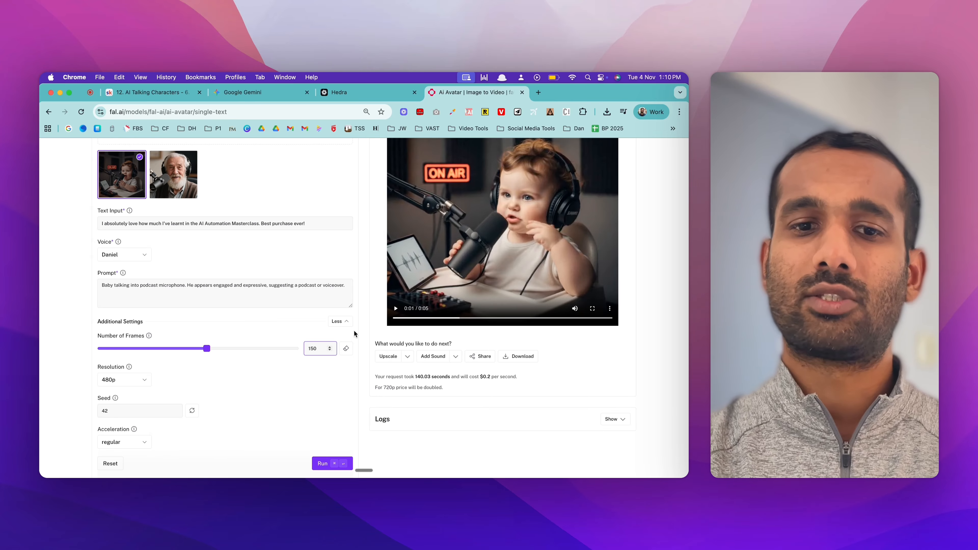
# Step: Try 146 as the number of frames and restore the value to 150
pyautogui.press('BackSpace')
pyautogui.press('BackSpace')
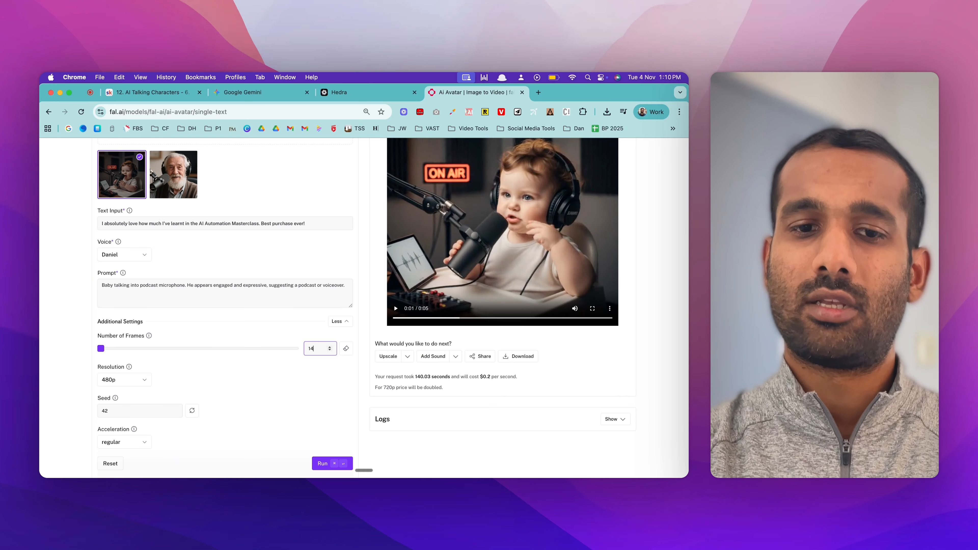
pyautogui.write('45')
pyautogui.press('BackSpace')
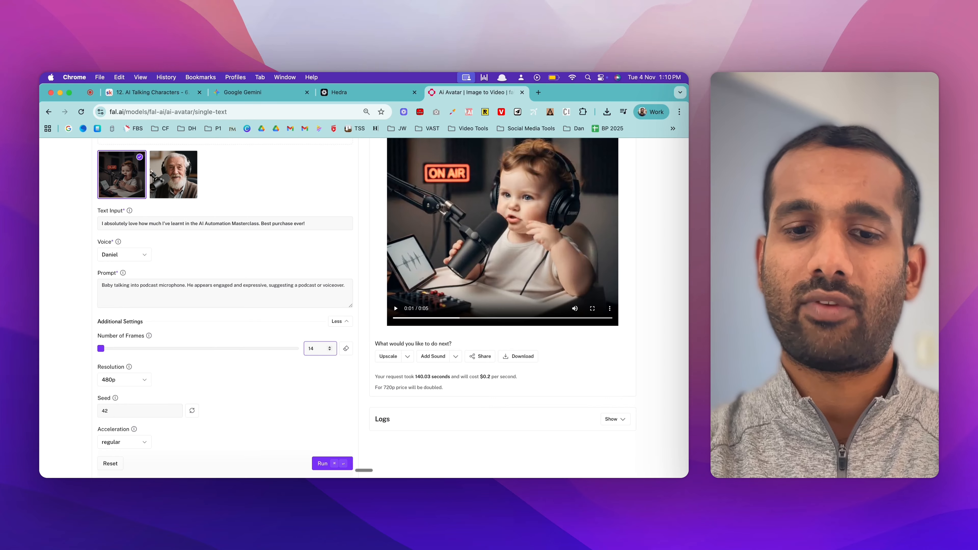
pyautogui.write('6')
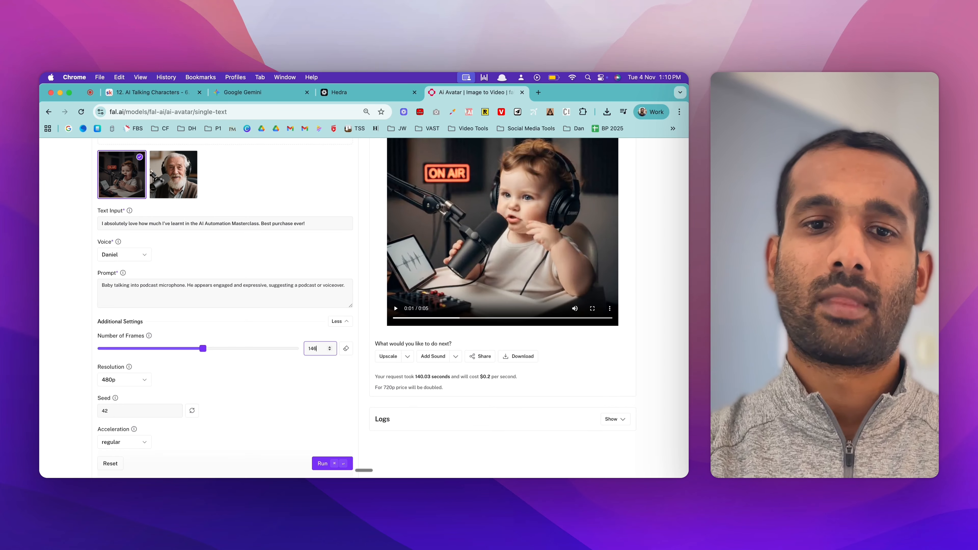
pyautogui.press('BackSpace')
pyautogui.press('BackSpace')
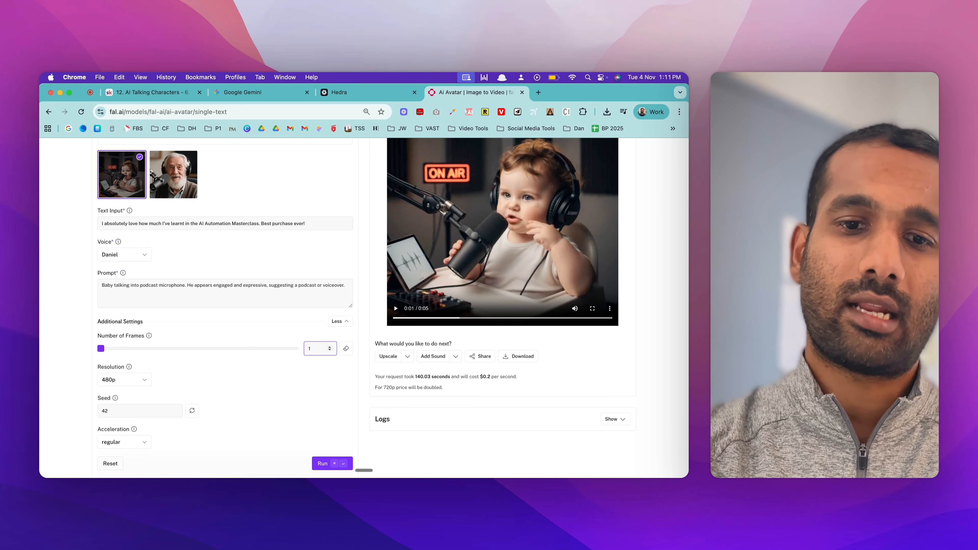
pyautogui.write('50')
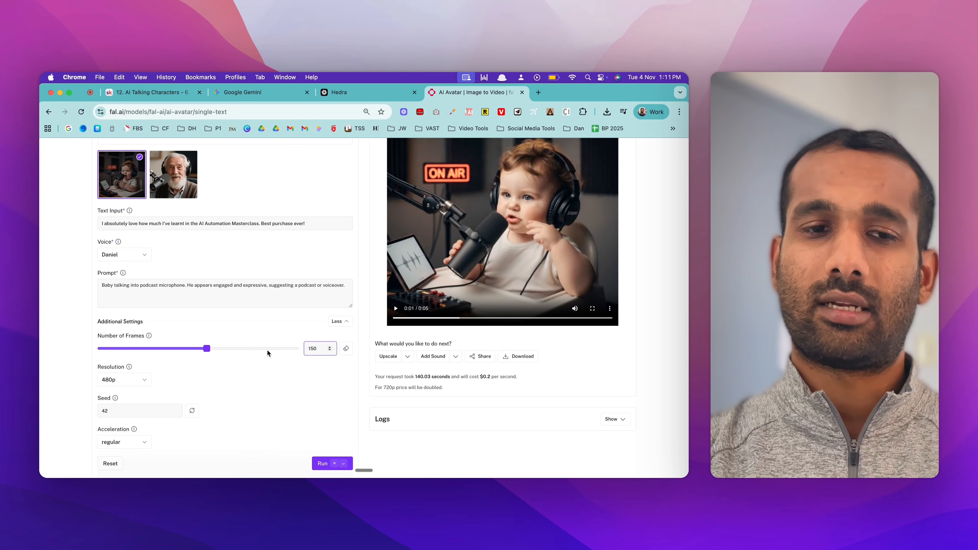
# Step: Check the resolution options, keep 480p, and run the model again to regenerate the baby video
pyautogui.scroll(-1, 268, 351)
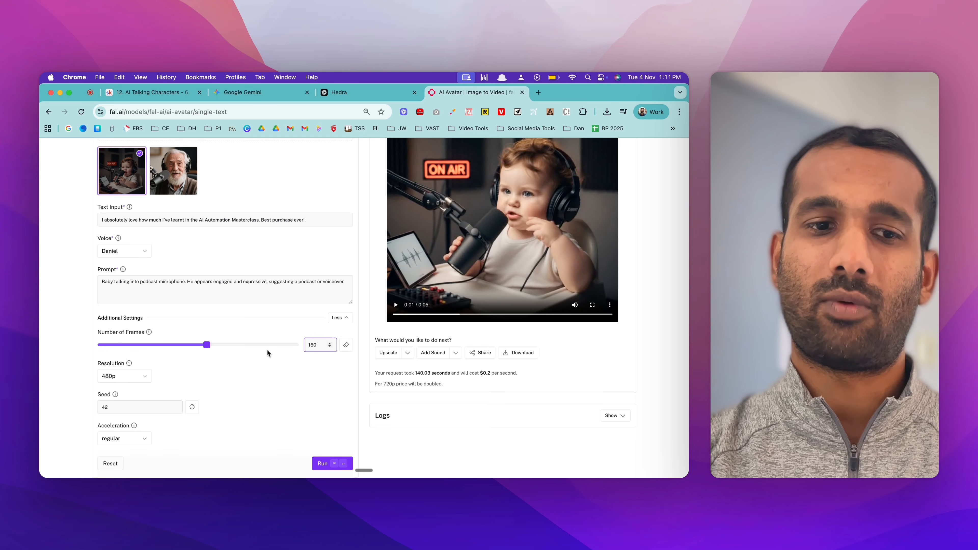
pyautogui.scroll(-1, 268, 351)
pyautogui.click(135, 372)
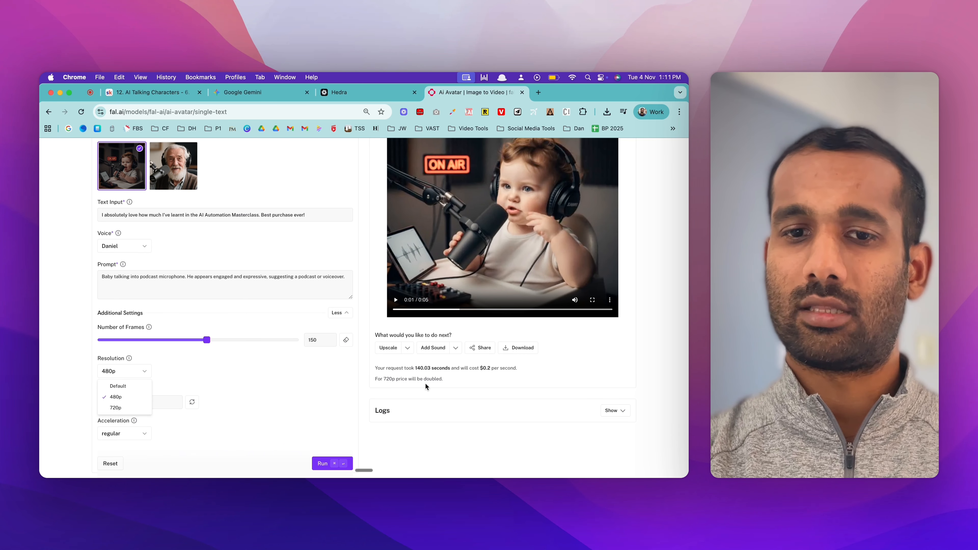
pyautogui.click(247, 369)
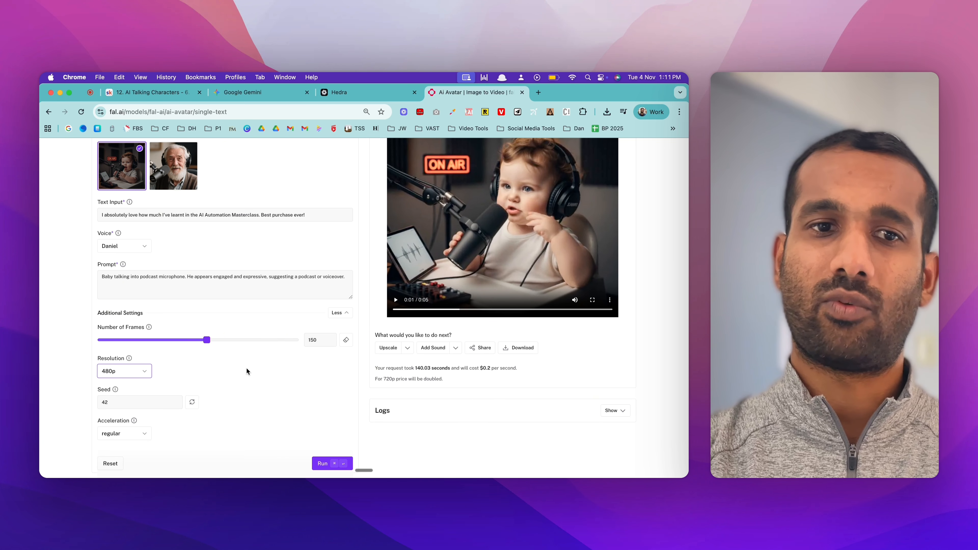
pyautogui.scroll(1, 246, 369)
pyautogui.scroll(1, 274, 333)
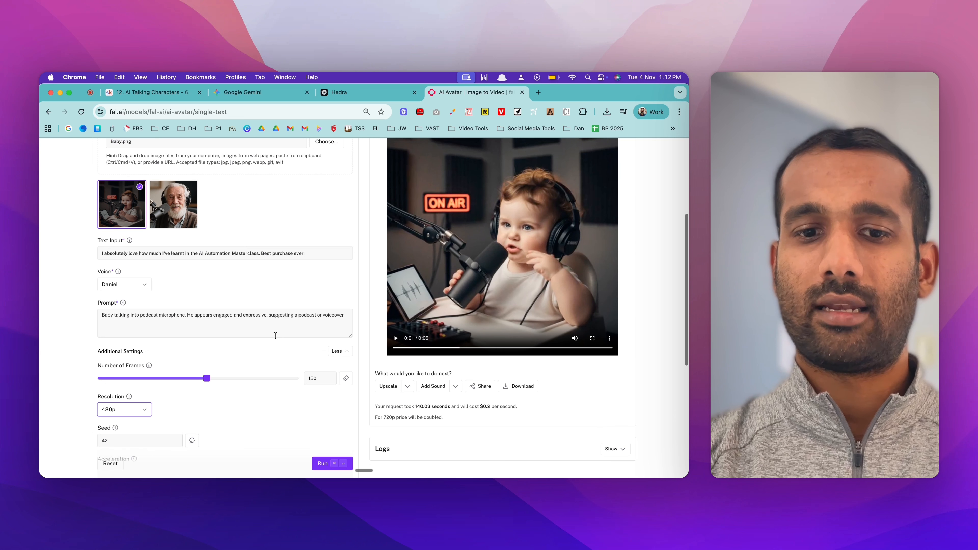
pyautogui.click(325, 463)
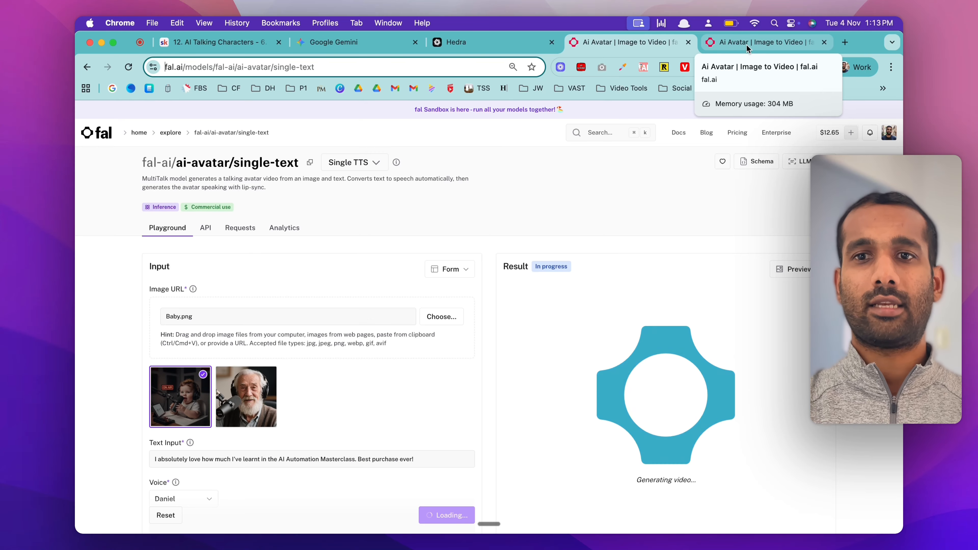
# Step: Examine the ai-avatar multi-text model's variants, two text inputs, prompt and additional voice and frame settings
pyautogui.click(747, 43)
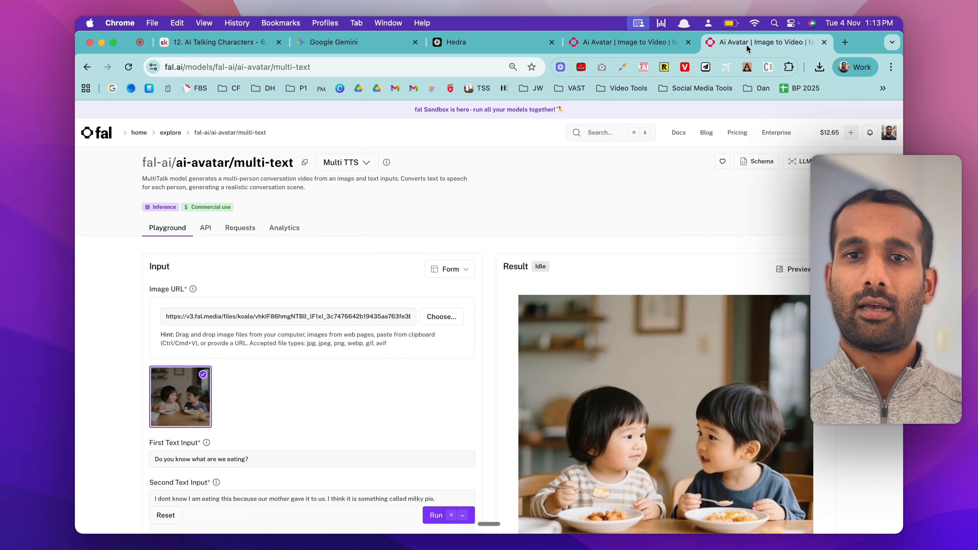
pyautogui.click(337, 162)
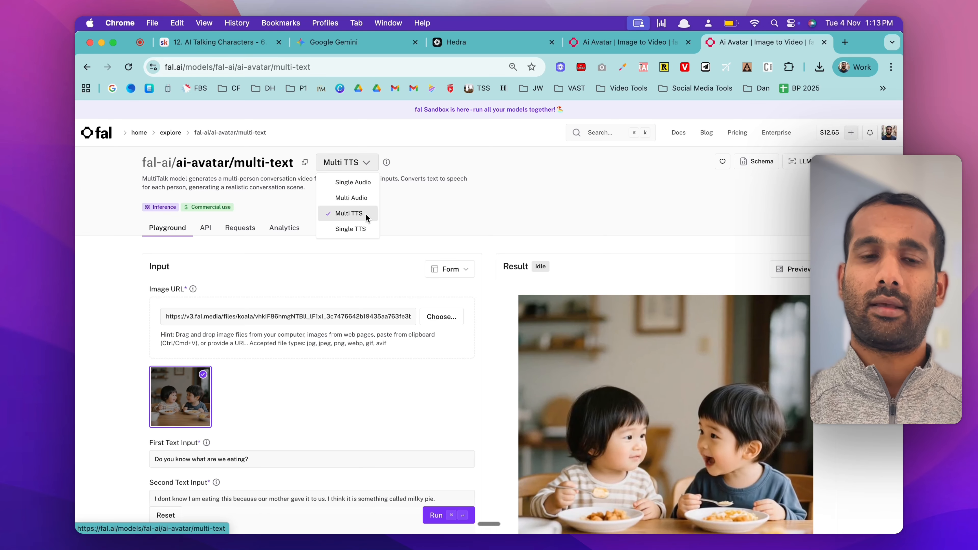
pyautogui.click(508, 219)
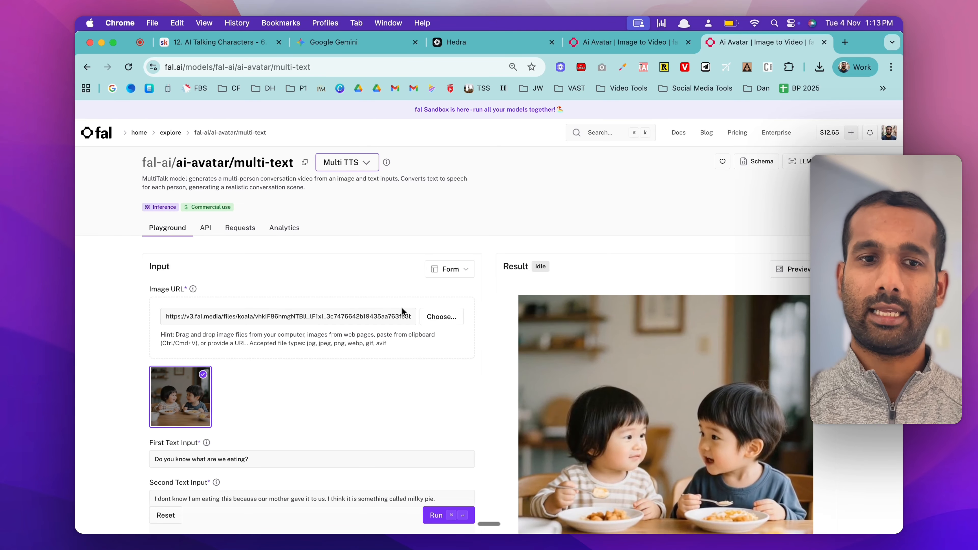
pyautogui.scroll(-2, 603, 370)
pyautogui.scroll(-1, 603, 370)
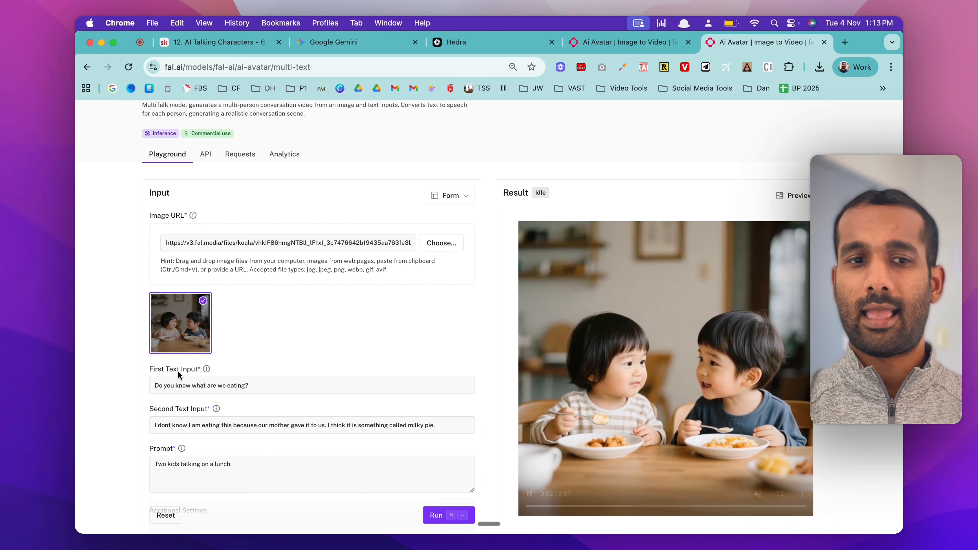
pyautogui.scroll(-1, 265, 354)
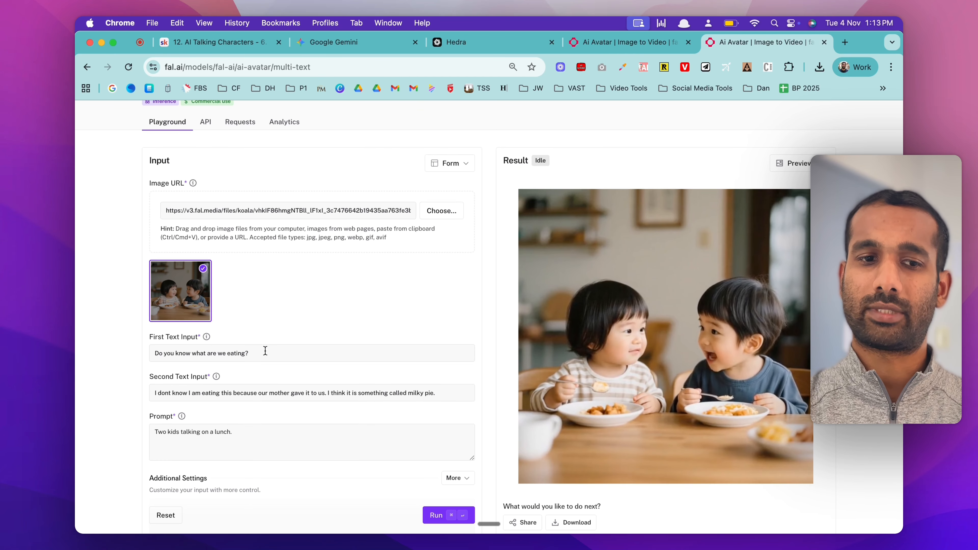
pyautogui.scroll(-1, 265, 350)
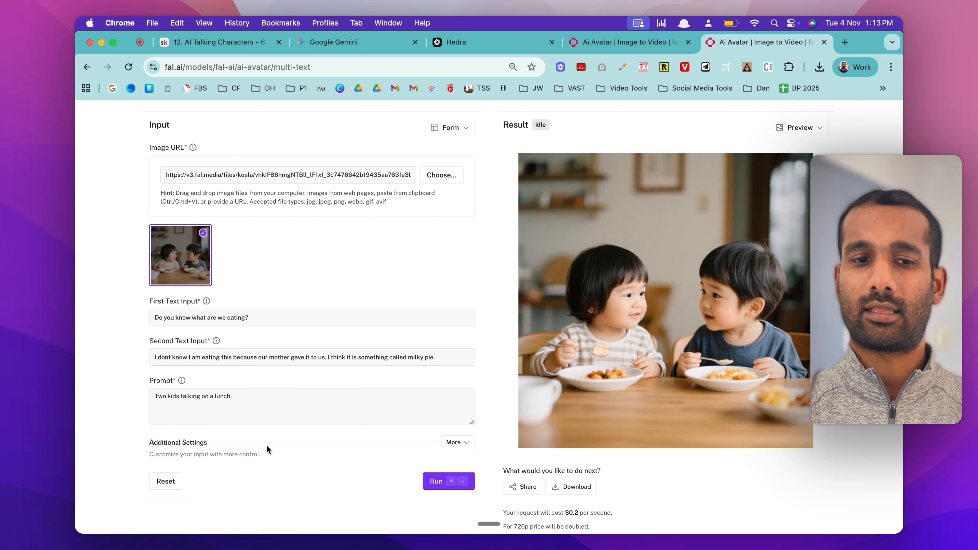
pyautogui.click(466, 443)
pyautogui.scroll(-5, 358, 410)
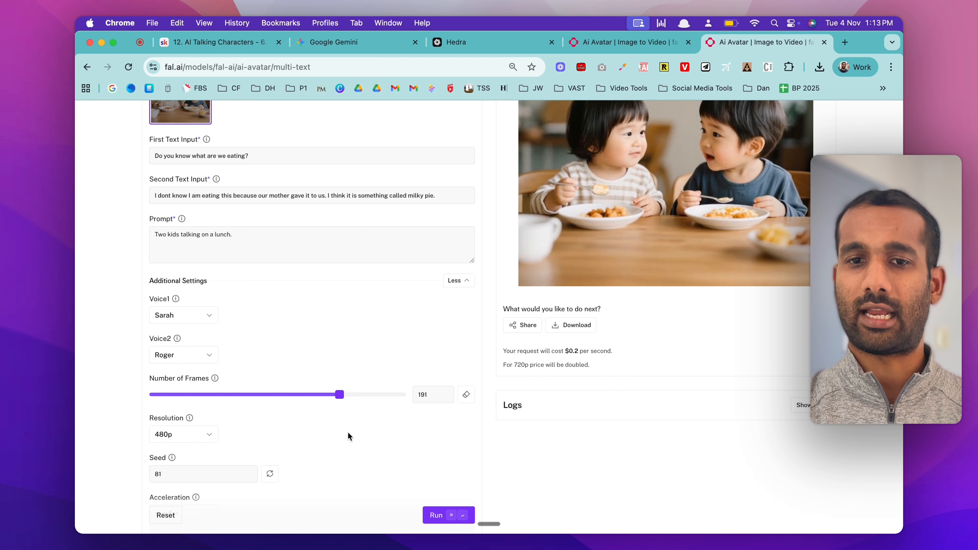
# Step: Switch the model variant from Multi TTS to Single TTS
pyautogui.scroll(2, 396, 294)
pyautogui.scroll(8, 397, 293)
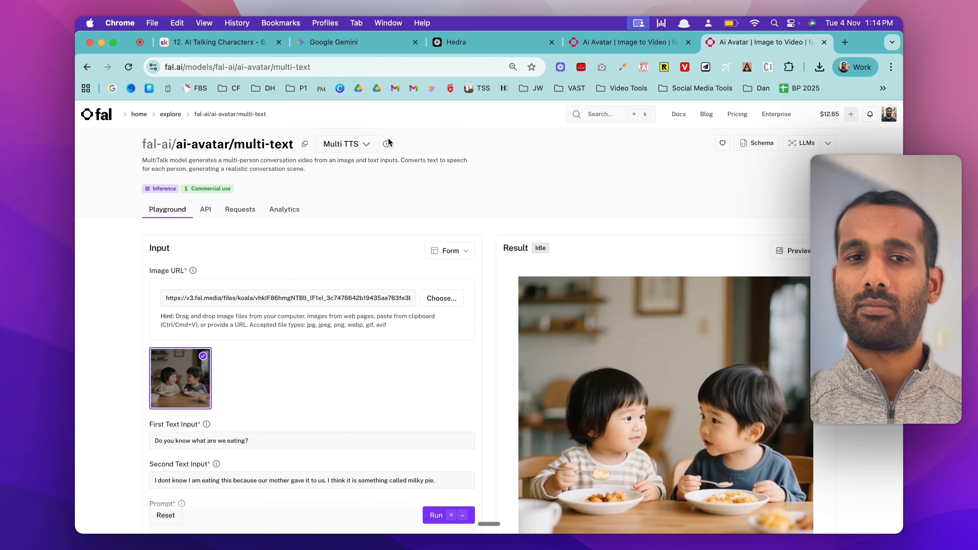
pyautogui.click(368, 148)
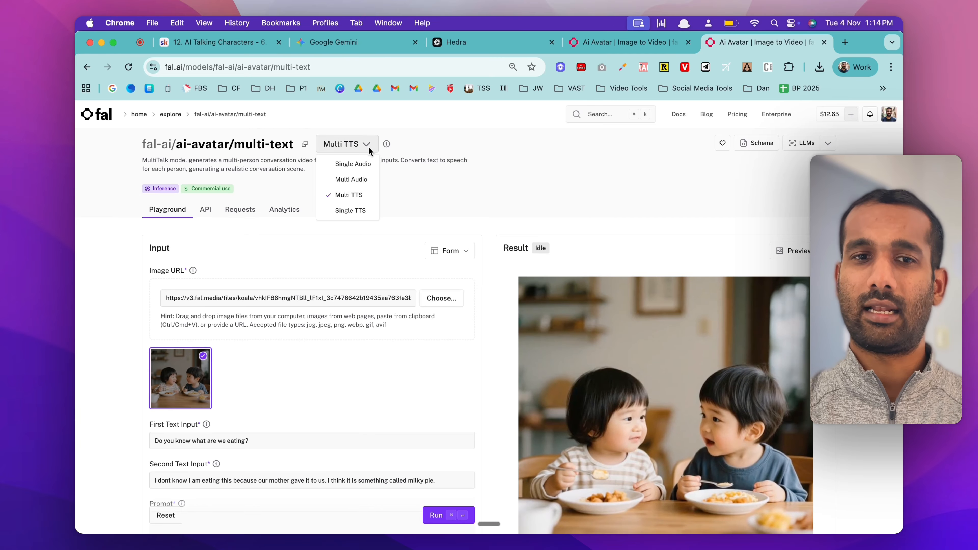
pyautogui.click(349, 210)
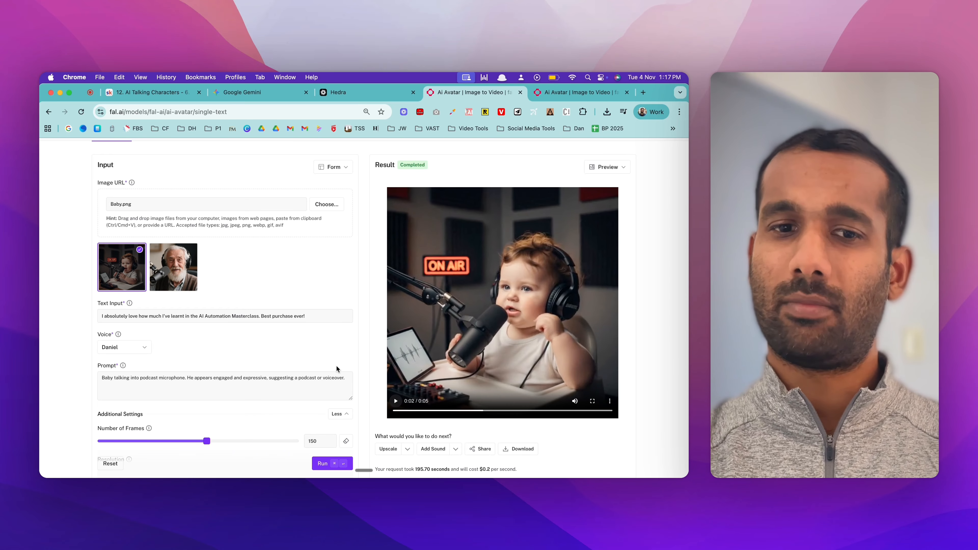
# Step: Review the regenerated baby video and its settings on fal, and compare with Hedra's video creation page
pyautogui.scroll(1, 313, 295)
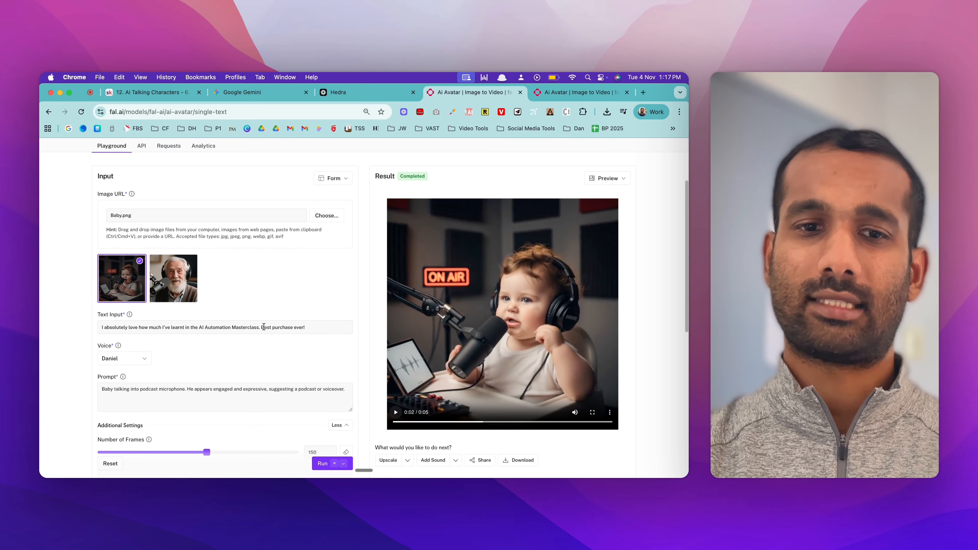
pyautogui.scroll(-3, 323, 336)
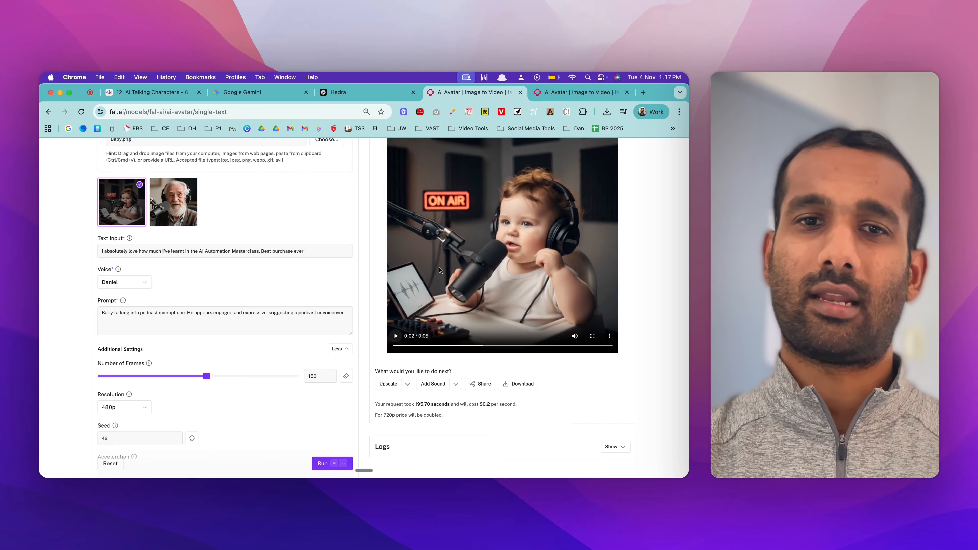
pyautogui.click(360, 96)
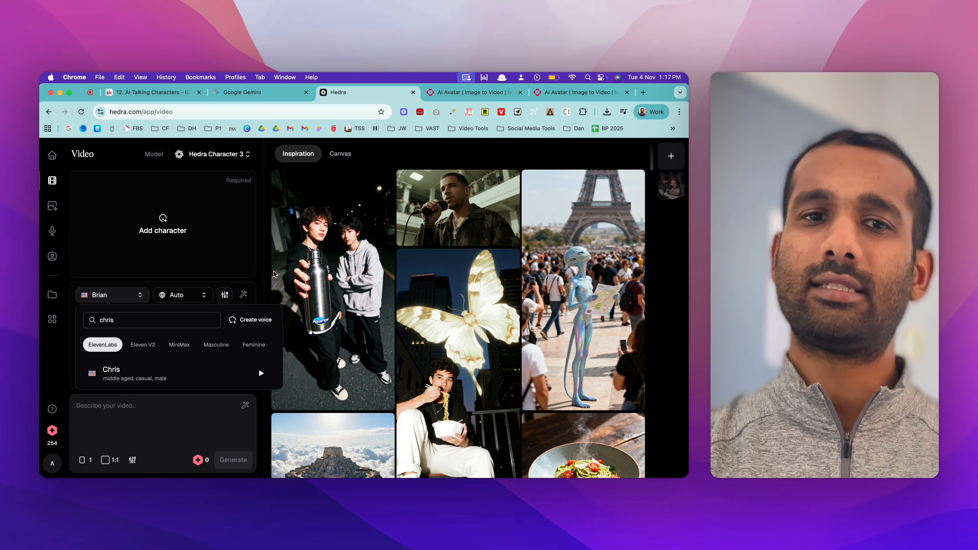
pyautogui.click(444, 93)
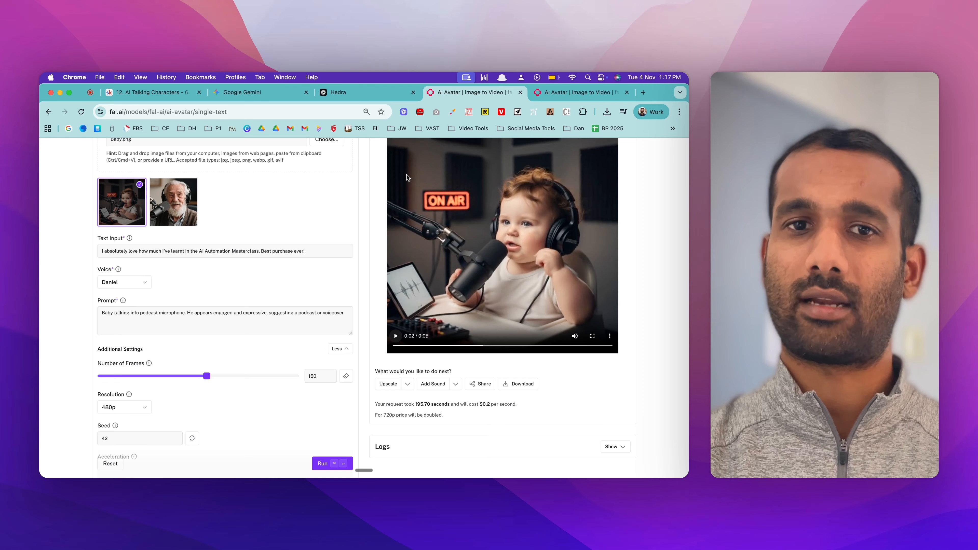
pyautogui.click(351, 94)
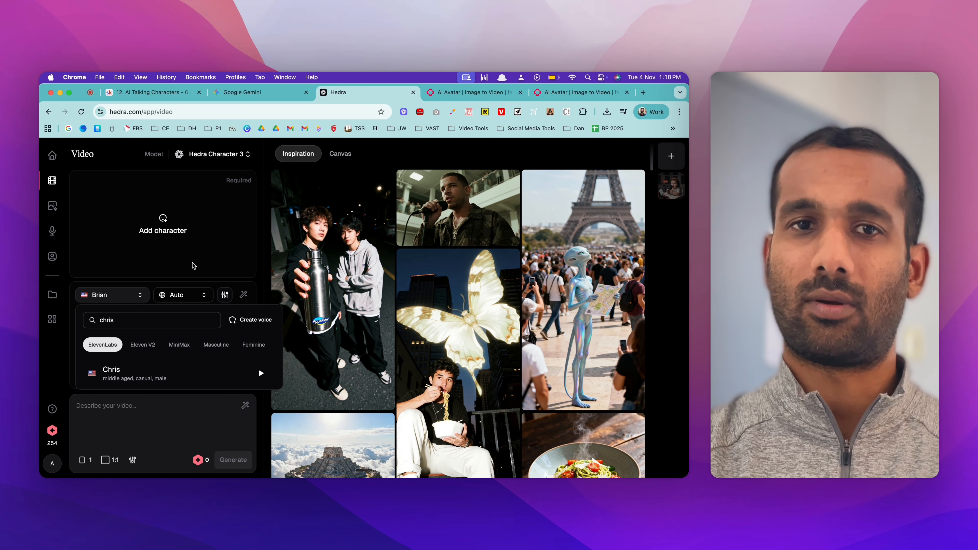
# Step: Review the AI Talking Characters lesson notes from the Hedra section through VEO 3 and the Overall Process
pyautogui.press('super+1')
pyautogui.scroll(3, 365, 279)
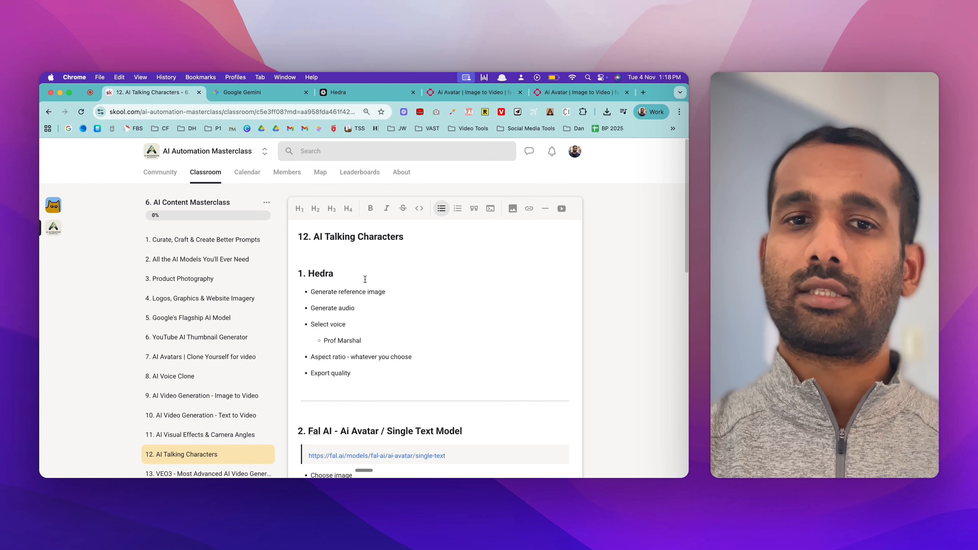
pyautogui.scroll(-10, 364, 279)
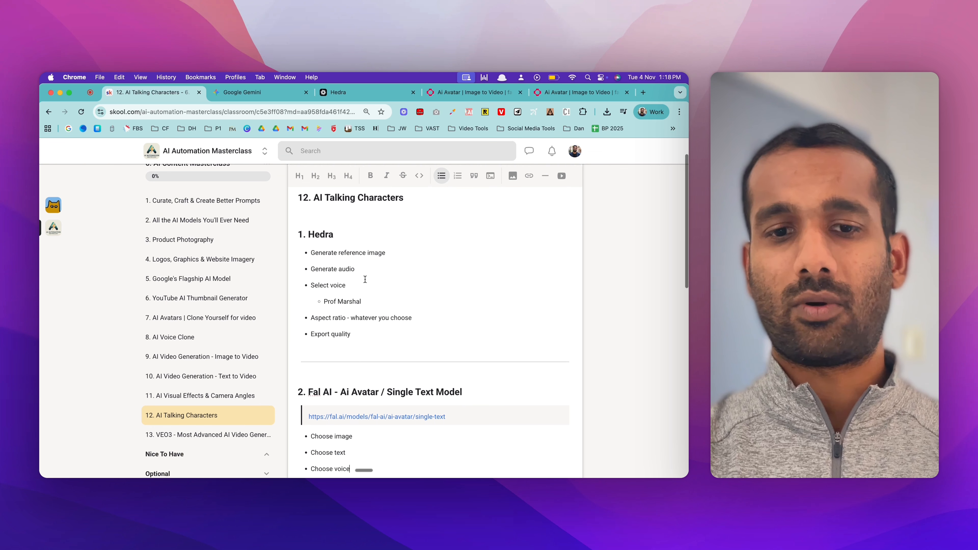
pyautogui.scroll(-3, 365, 279)
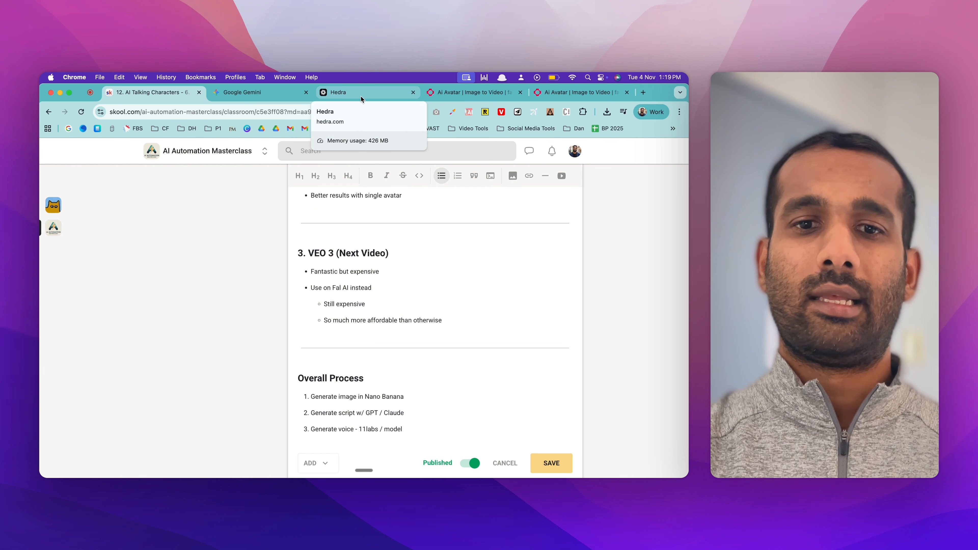
pyautogui.scroll(-1, 443, 271)
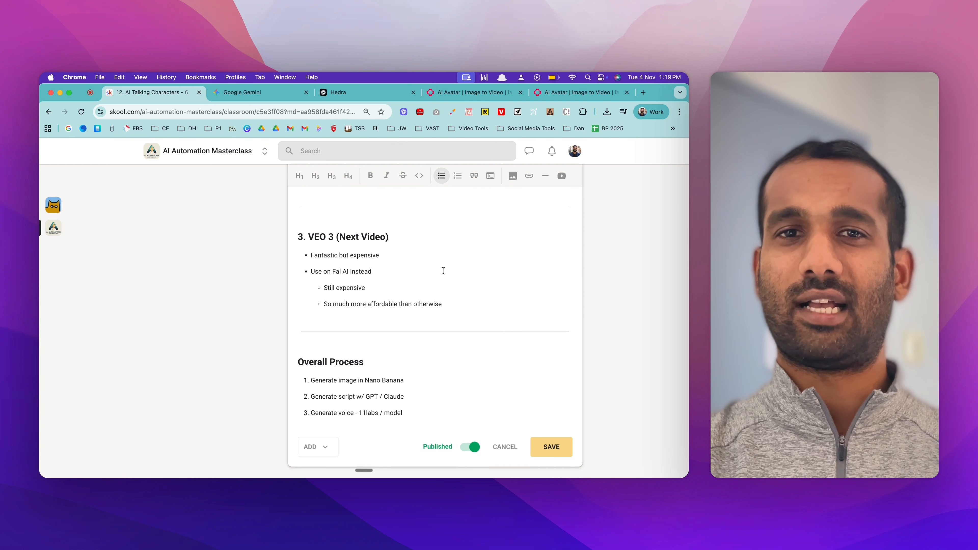